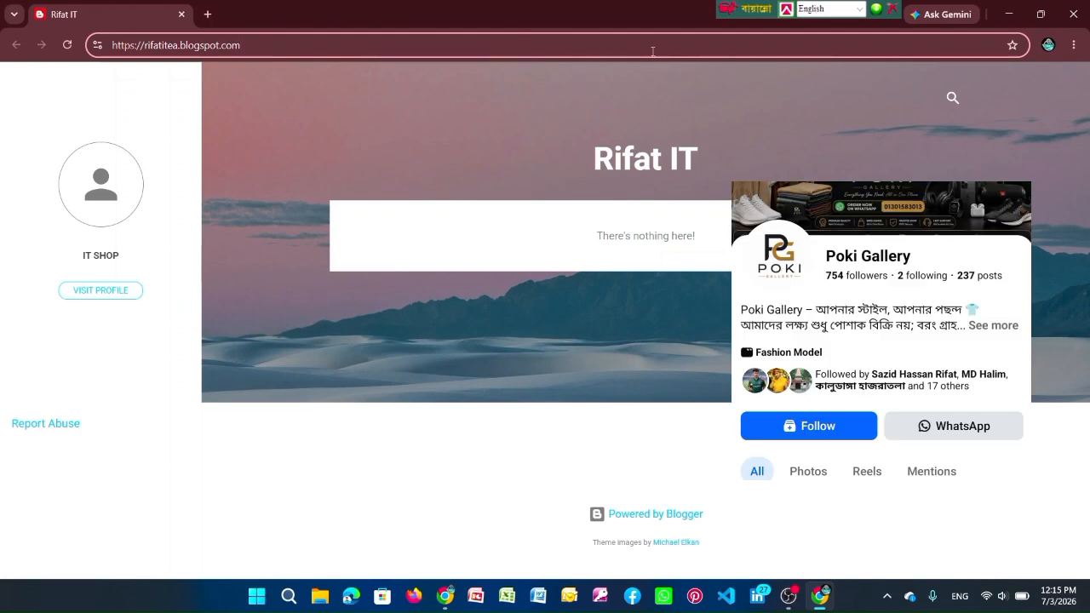
Open the Blogger dashboard in a new tab through a Google search for blogger and place its tab first.
click(208, 14)
click(183, 49)
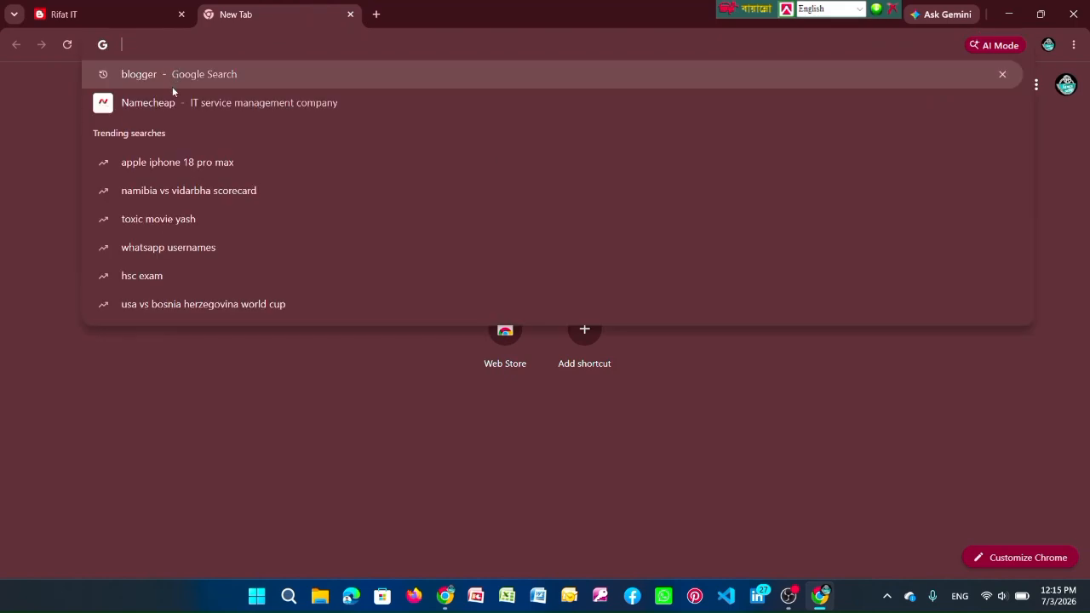
click(149, 71)
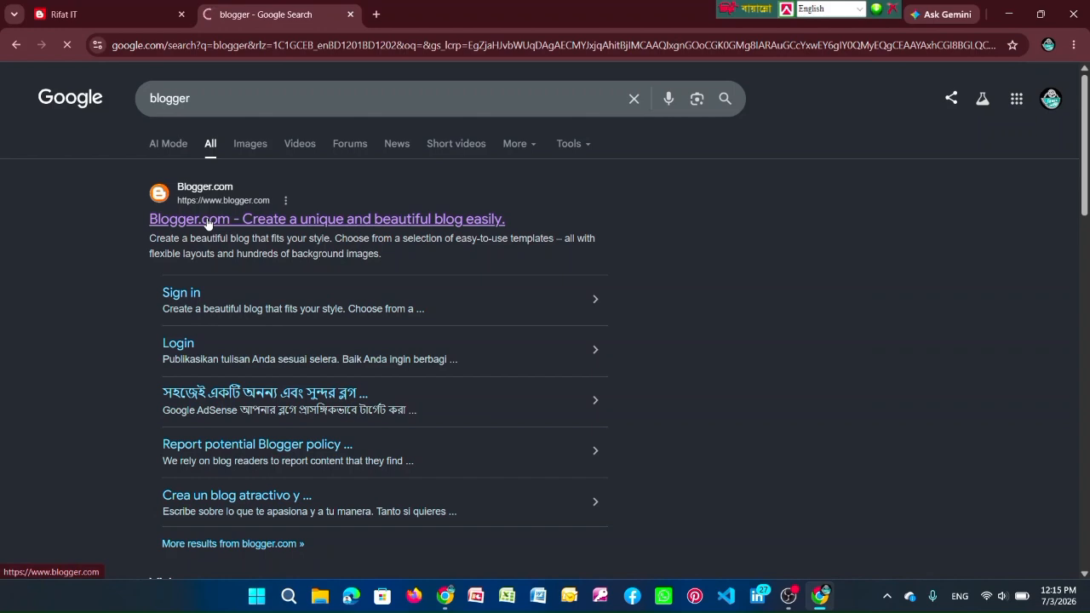
click(207, 220)
drag(106, 12, 477, 9)
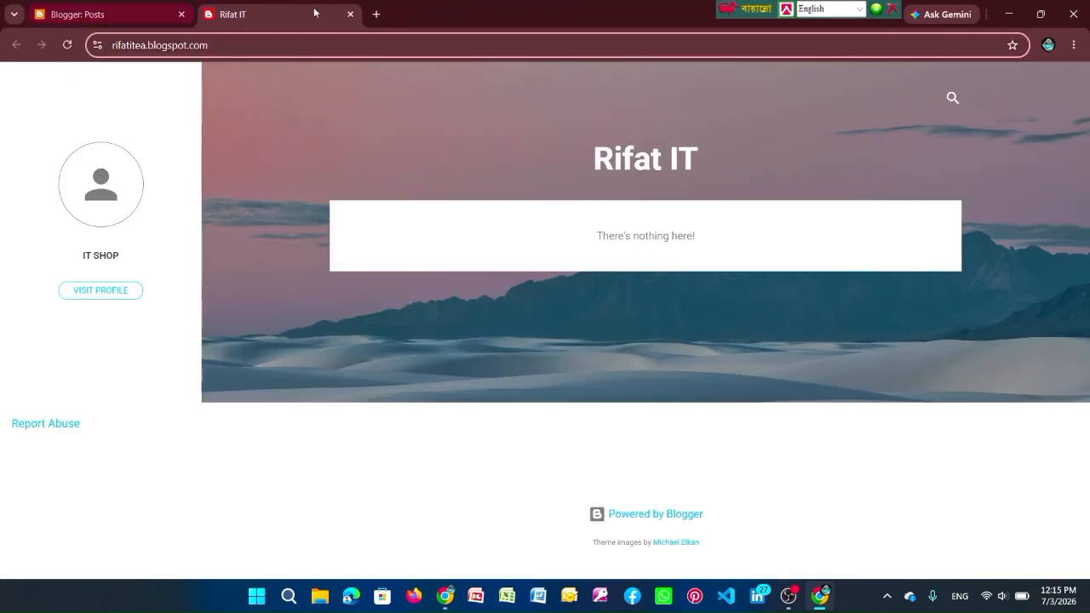
click(140, 9)
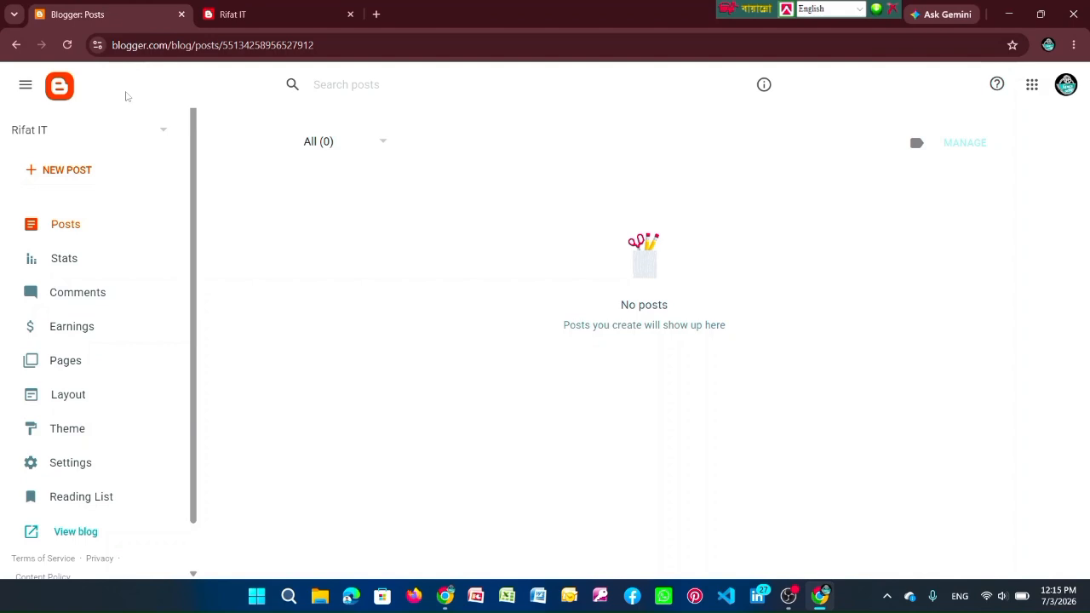
Check the blog's current web address on its live page.
click(294, 14)
key(ctrl+a)
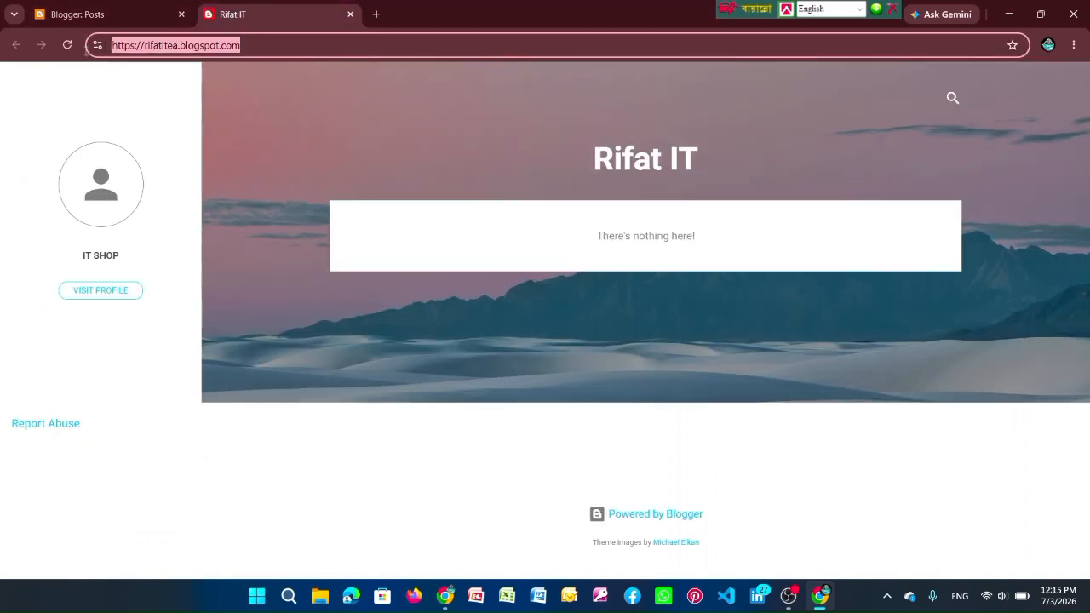
click(248, 45)
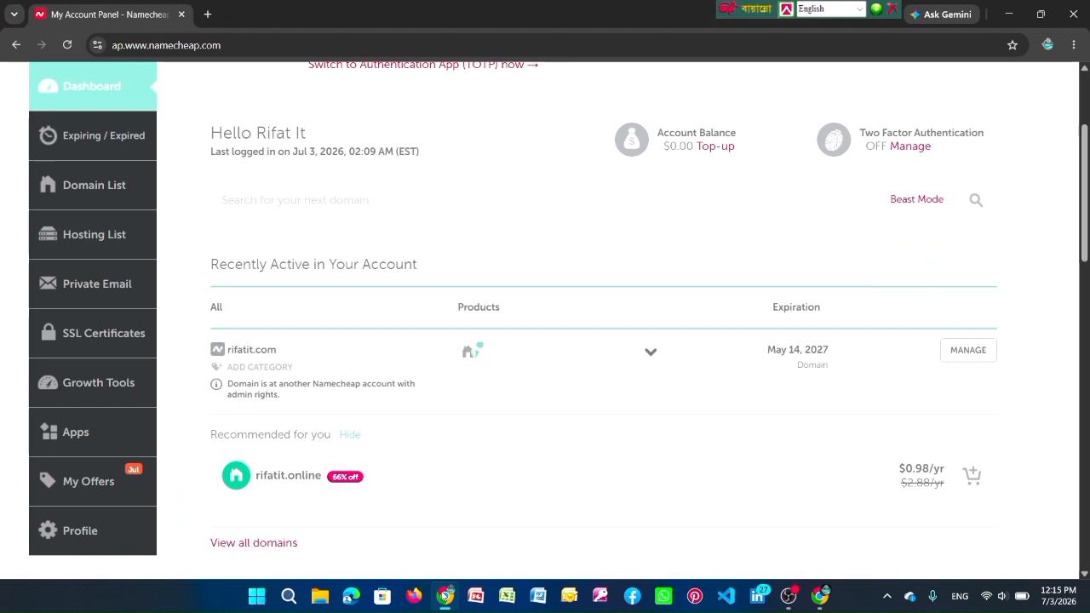
Switch to the Namecheap account and look up rifatit.com in the domain list.
click(445, 595)
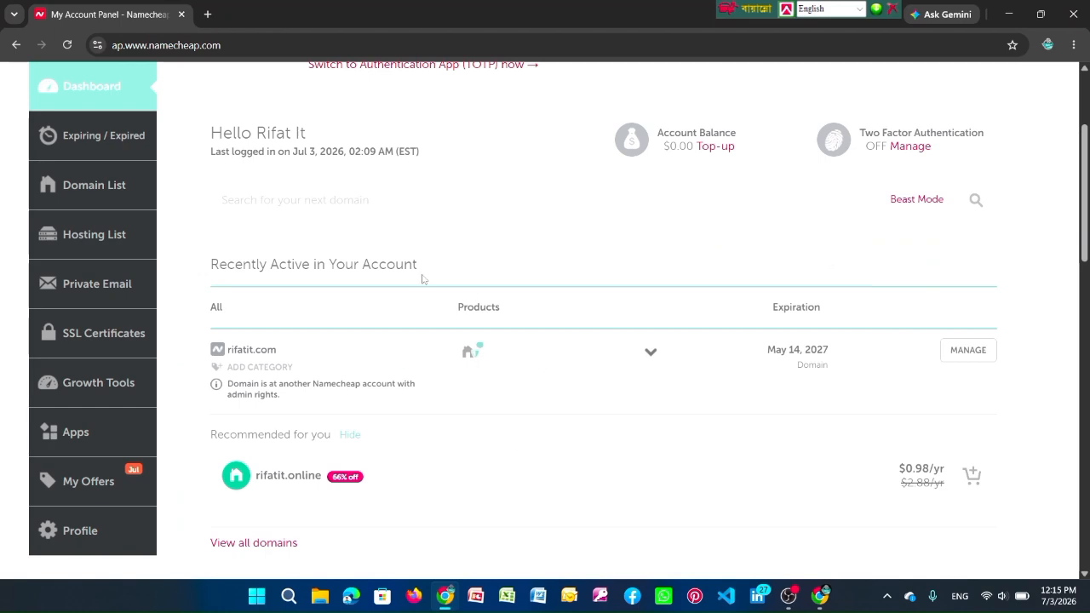
scroll(423, 280, up, 3)
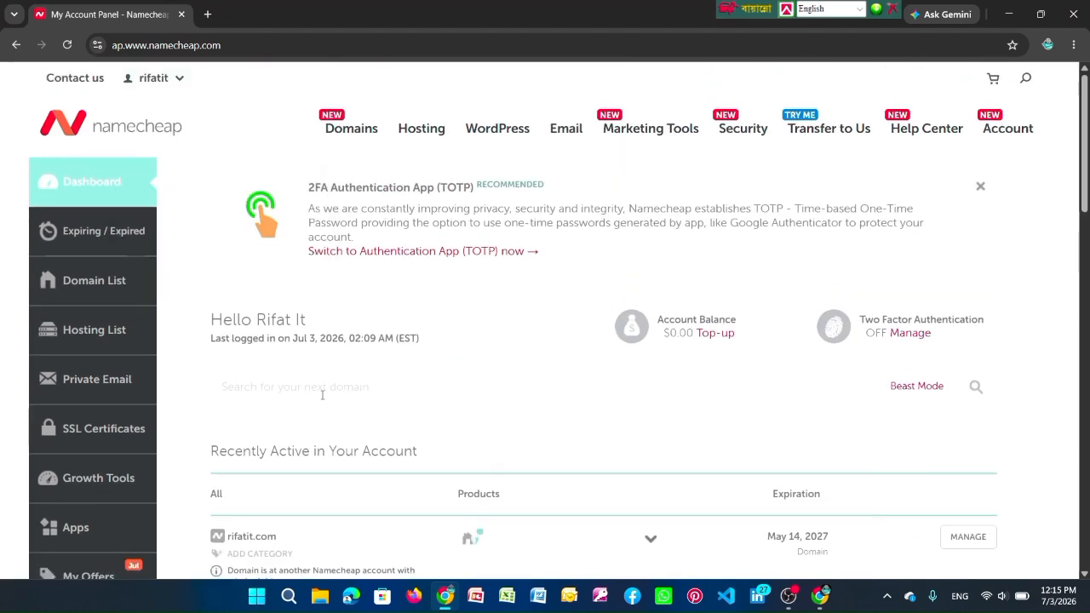
click(96, 282)
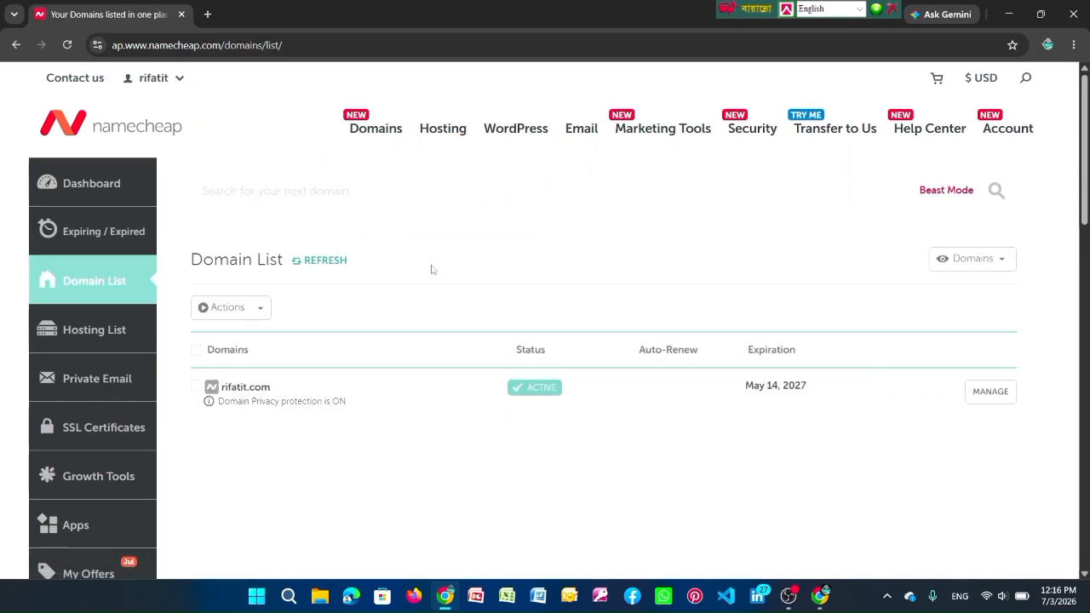
scroll(432, 270, down, 2)
drag(271, 246, 224, 252)
click(215, 260)
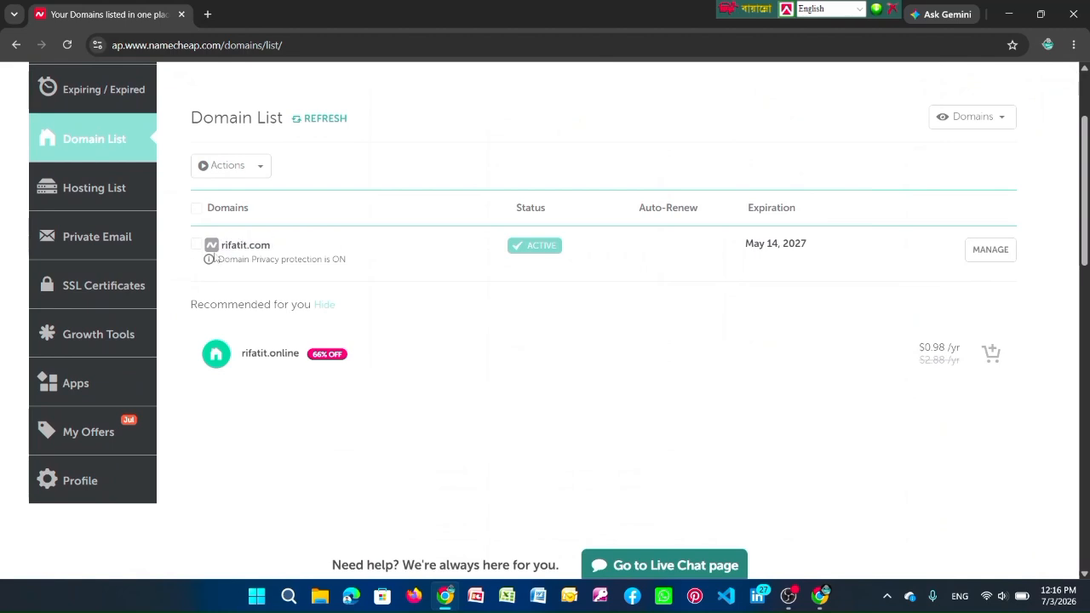
scroll(637, 285, up, 2)
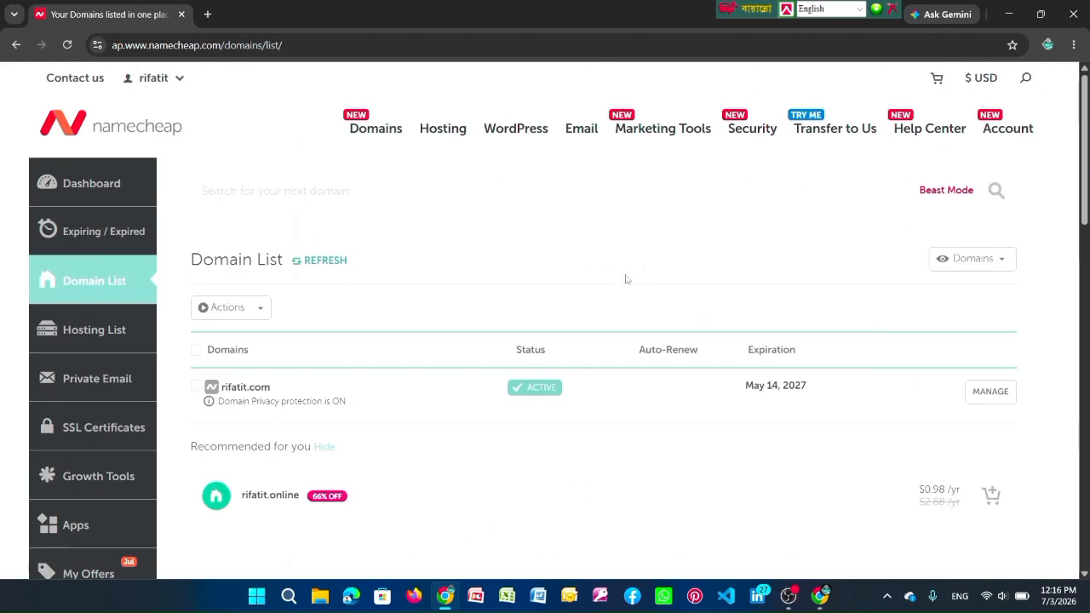
click(820, 596)
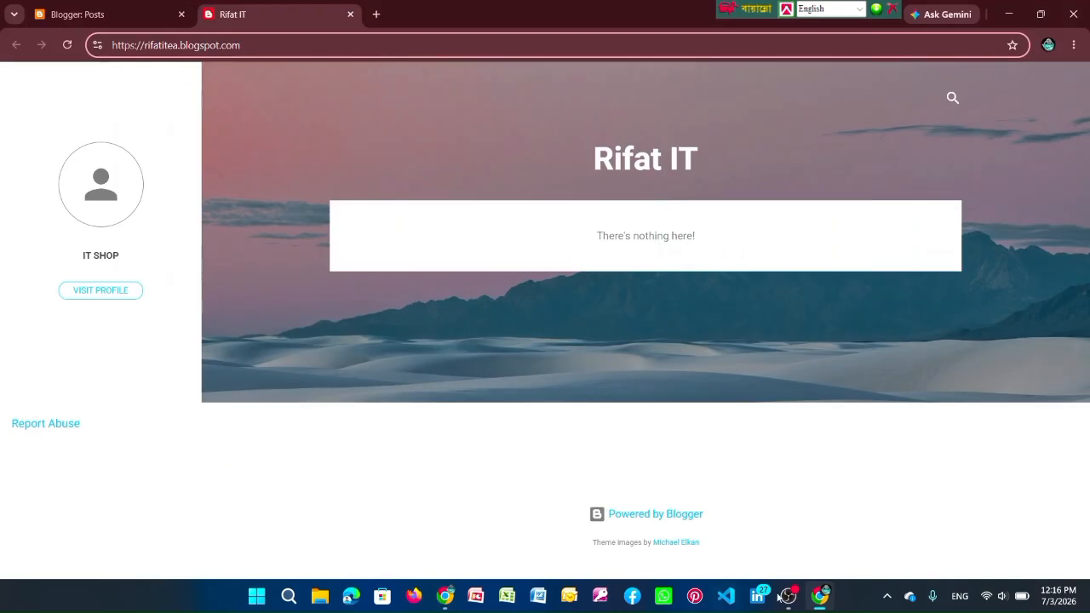
click(820, 597)
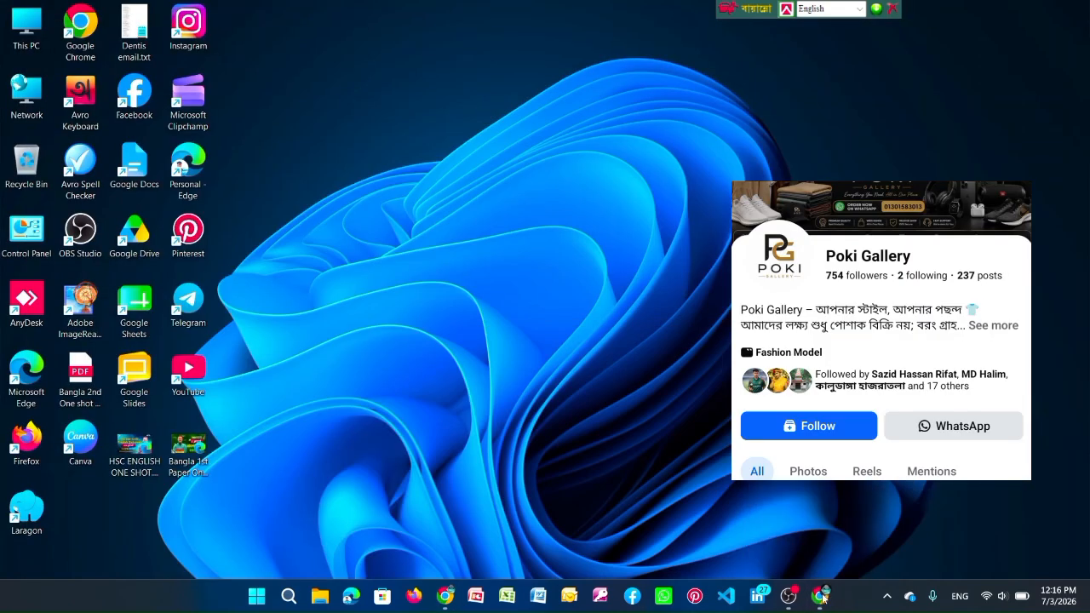
click(821, 596)
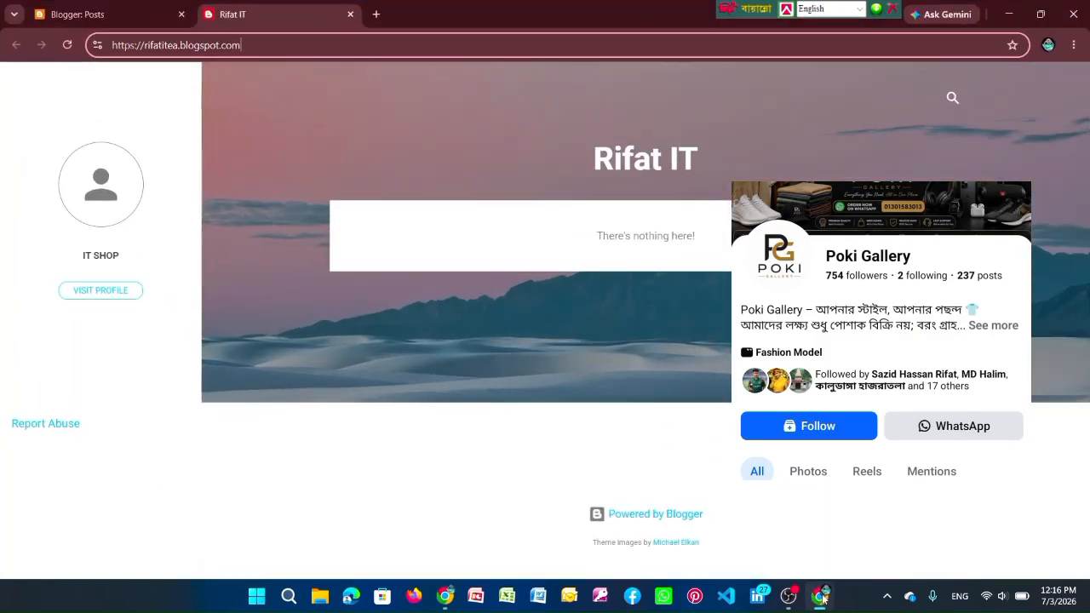
Return to Namecheap, open the management page of rifatit.com and copy the domain name.
click(445, 597)
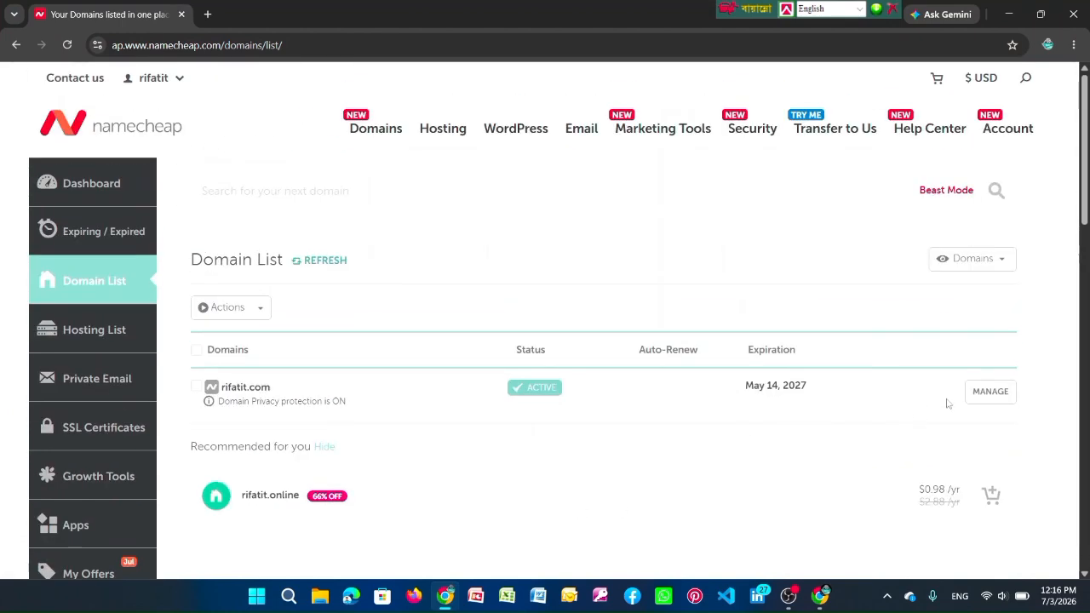
click(988, 393)
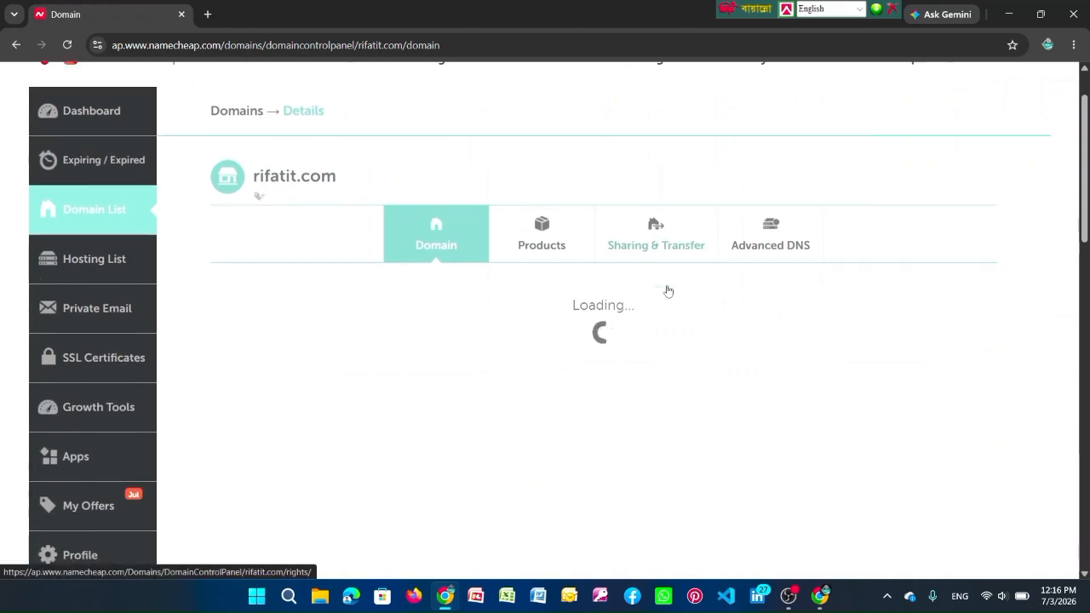
scroll(262, 386, down, 2)
scroll(261, 386, up, 1)
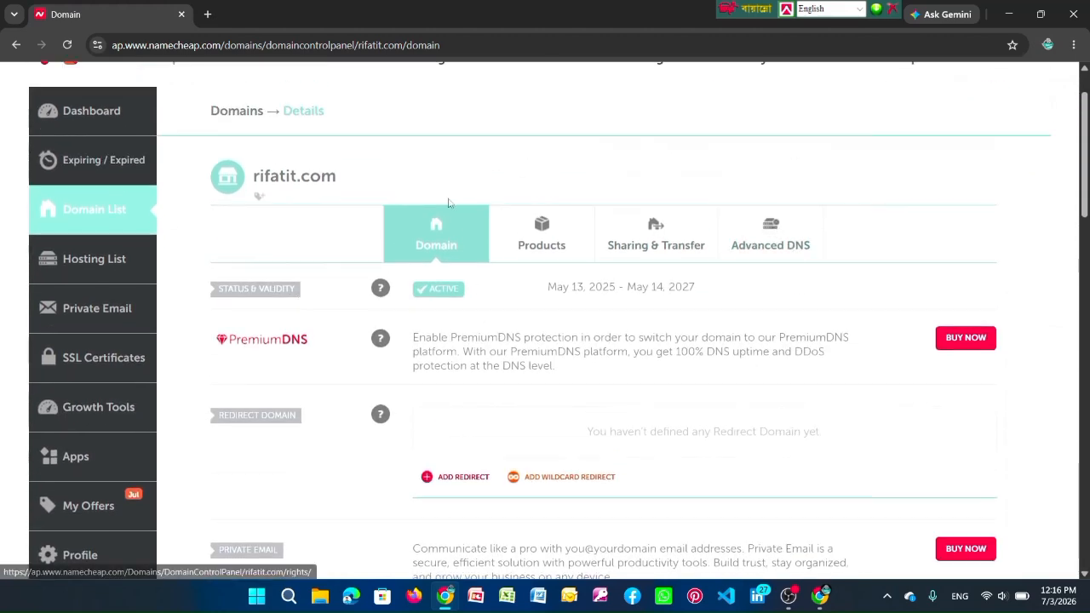
drag(336, 177, 241, 179)
right_click(271, 170)
click(294, 189)
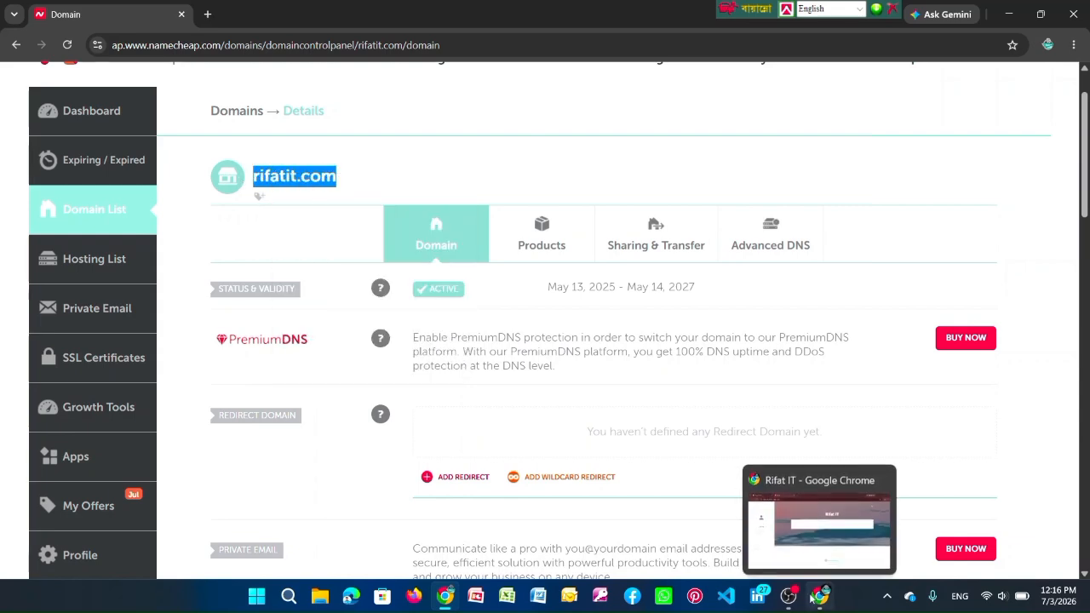
Switch back to Blogger and open the blog's publishing settings.
click(454, 601)
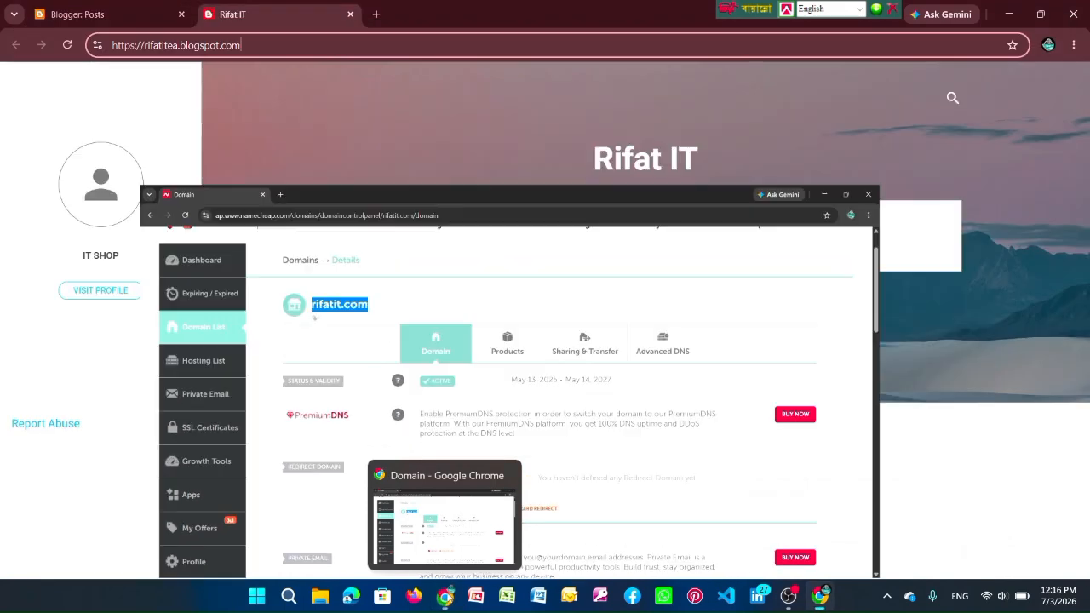
click(94, 14)
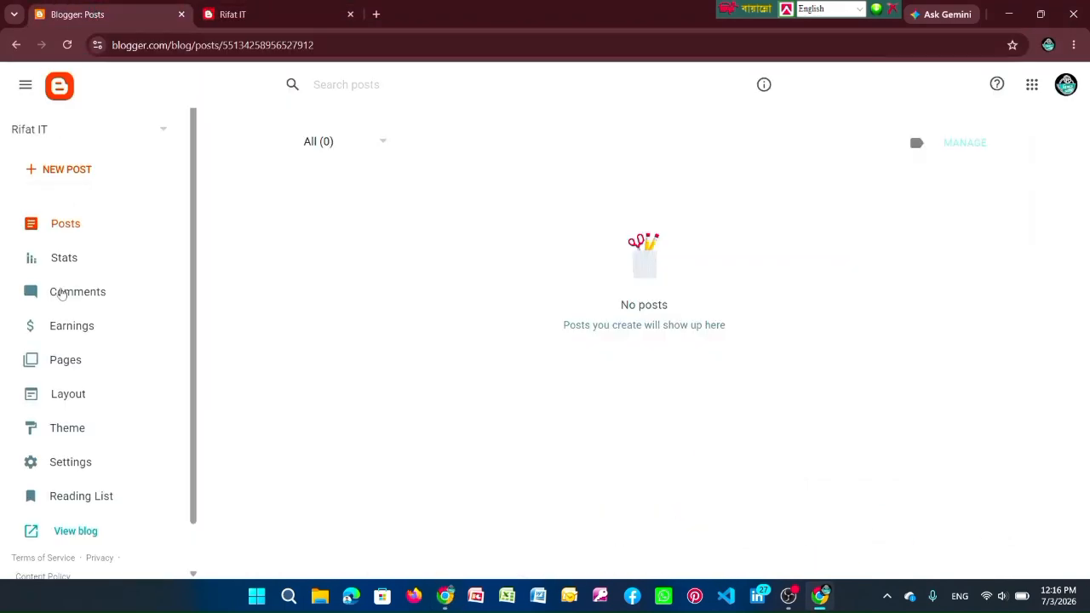
scroll(64, 292, down, 1)
click(73, 414)
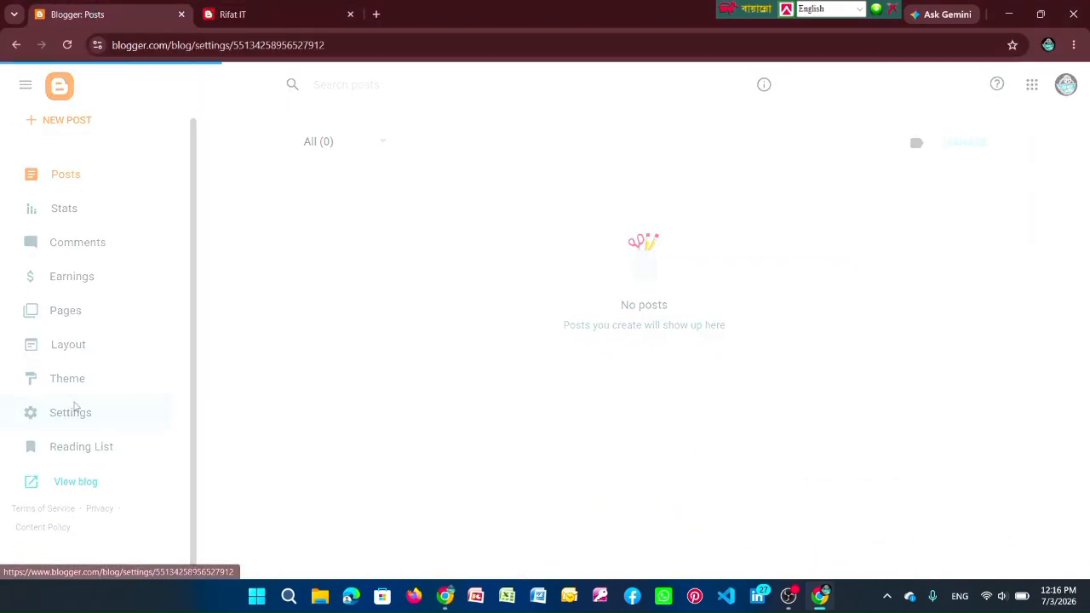
scroll(247, 221, down, 1)
scroll(249, 223, down, 5)
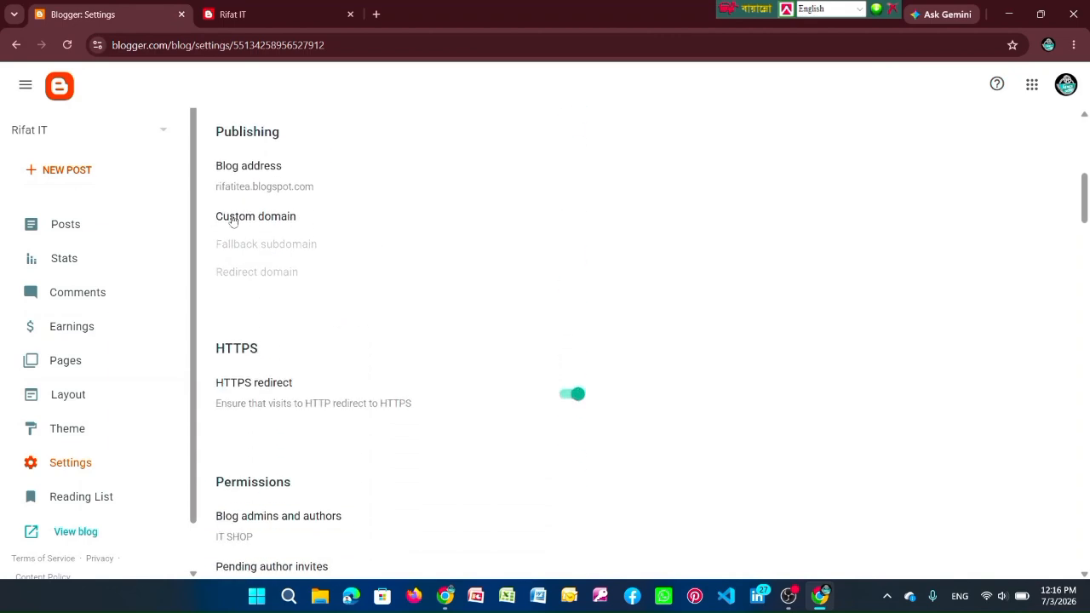
click(284, 220)
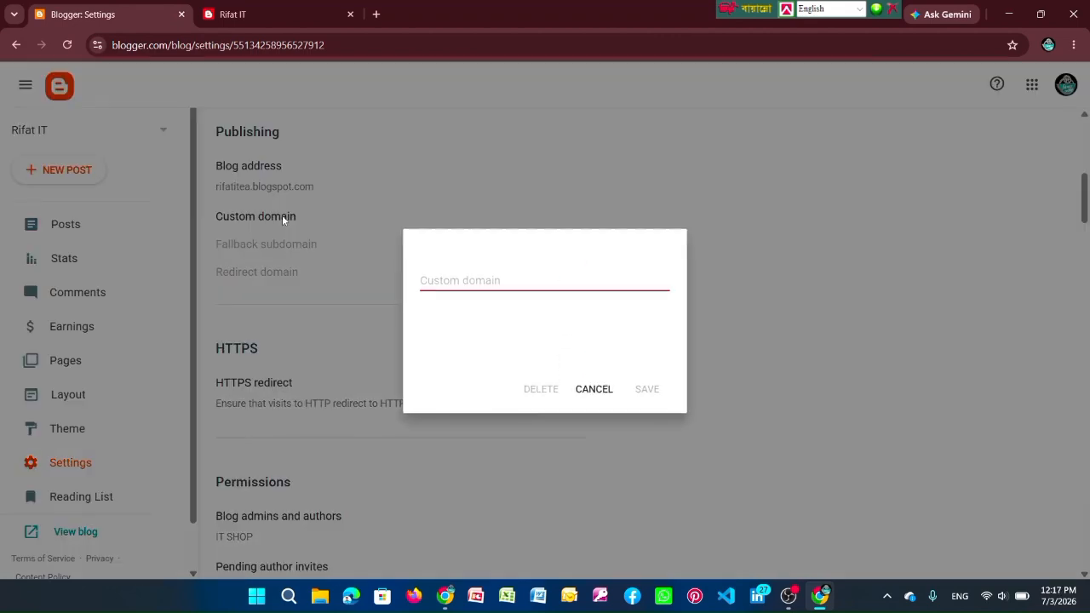
click(456, 279)
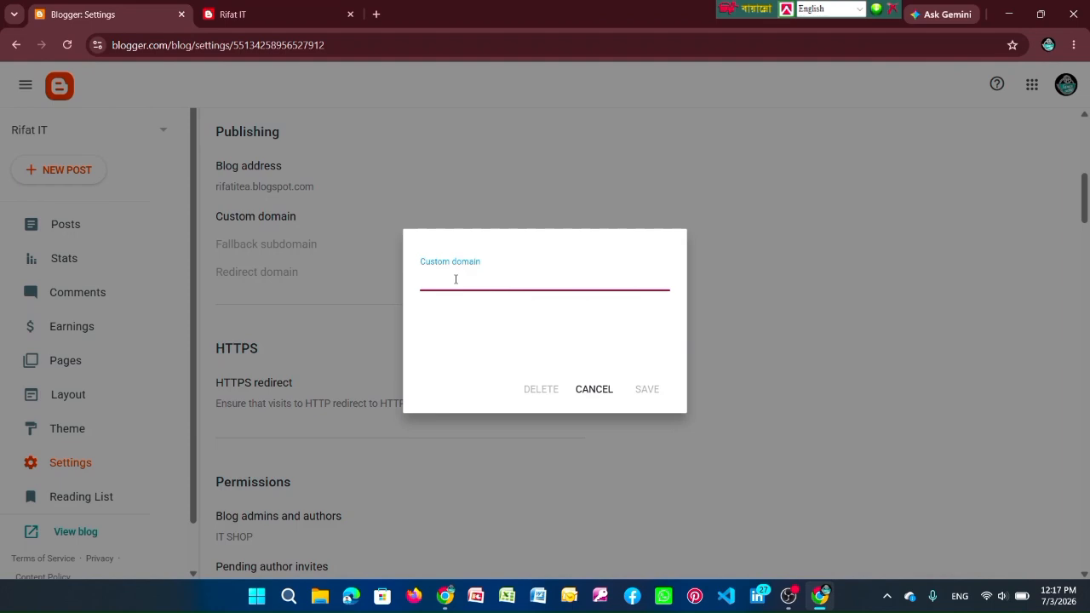
text(ww)
key(ctrl+v)
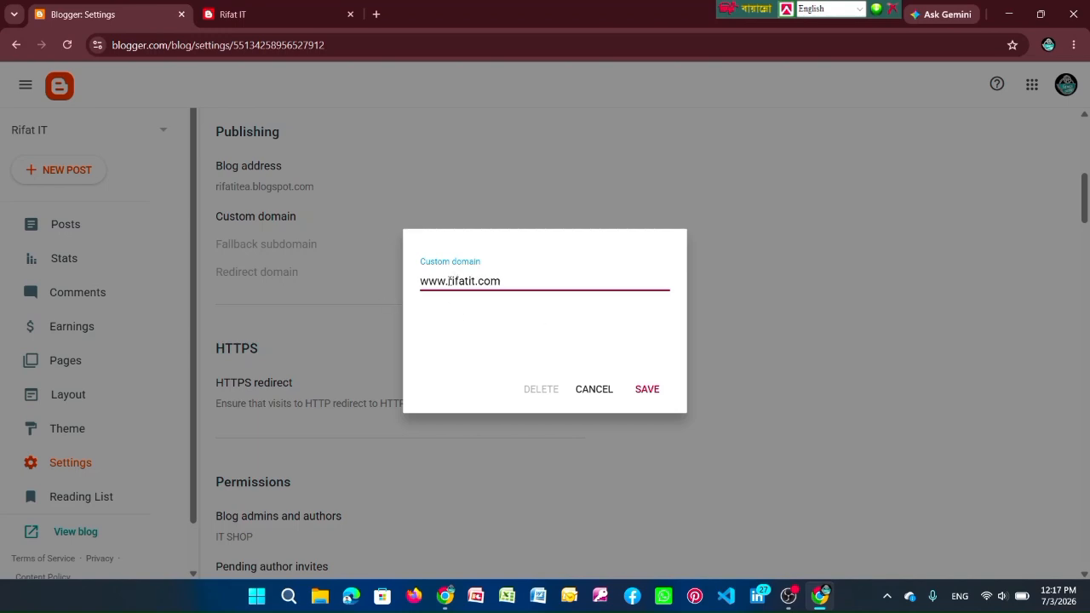
drag(449, 282, 419, 291)
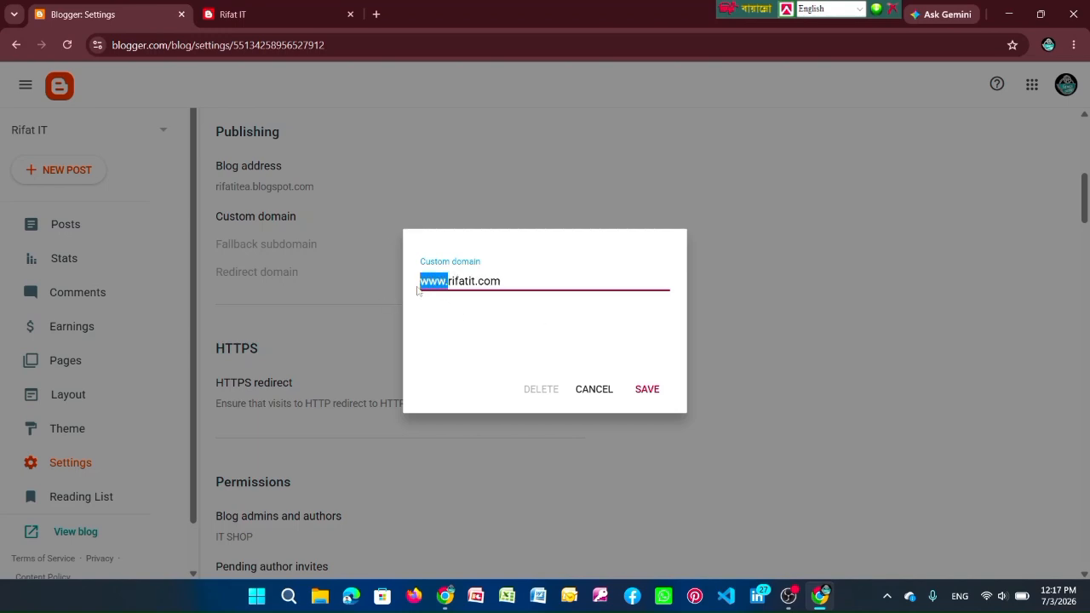
click(502, 280)
click(641, 390)
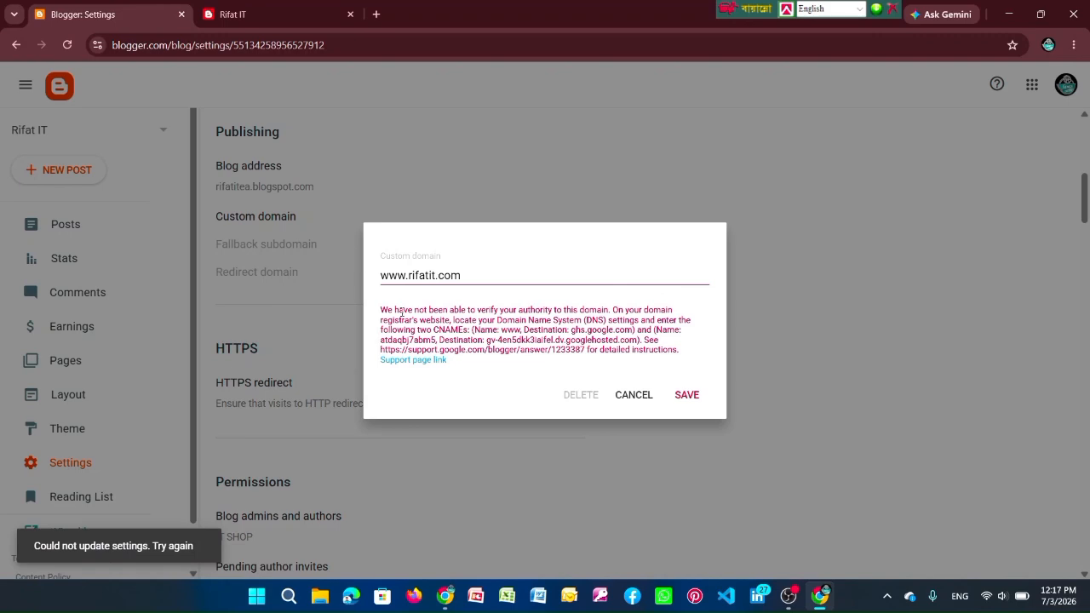
Examine the verification message for the names and destinations of the two CNAME records the domain needs.
drag(385, 309, 670, 378)
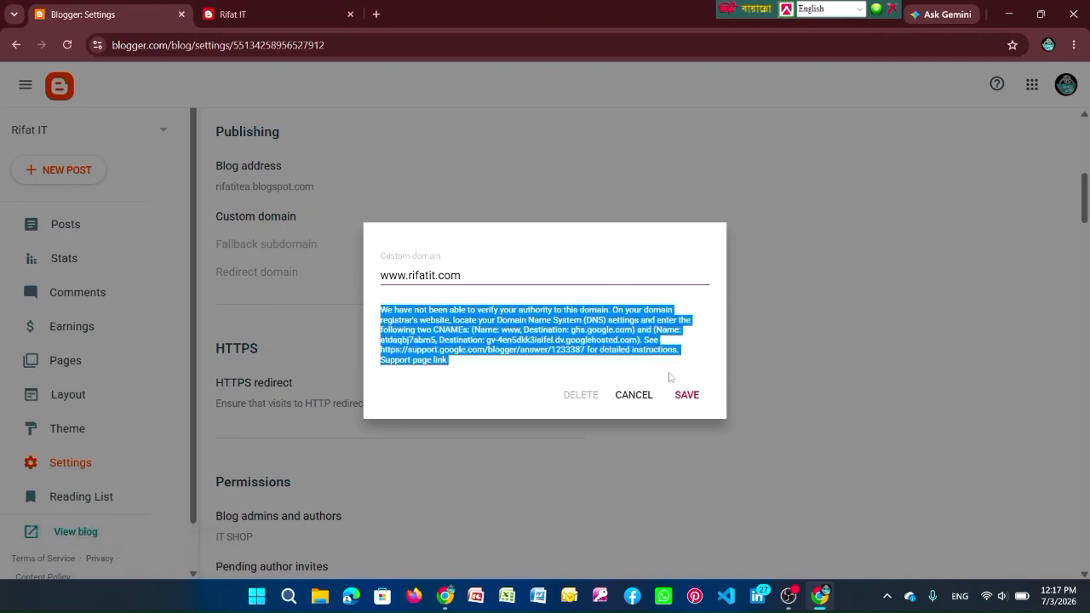
click(698, 338)
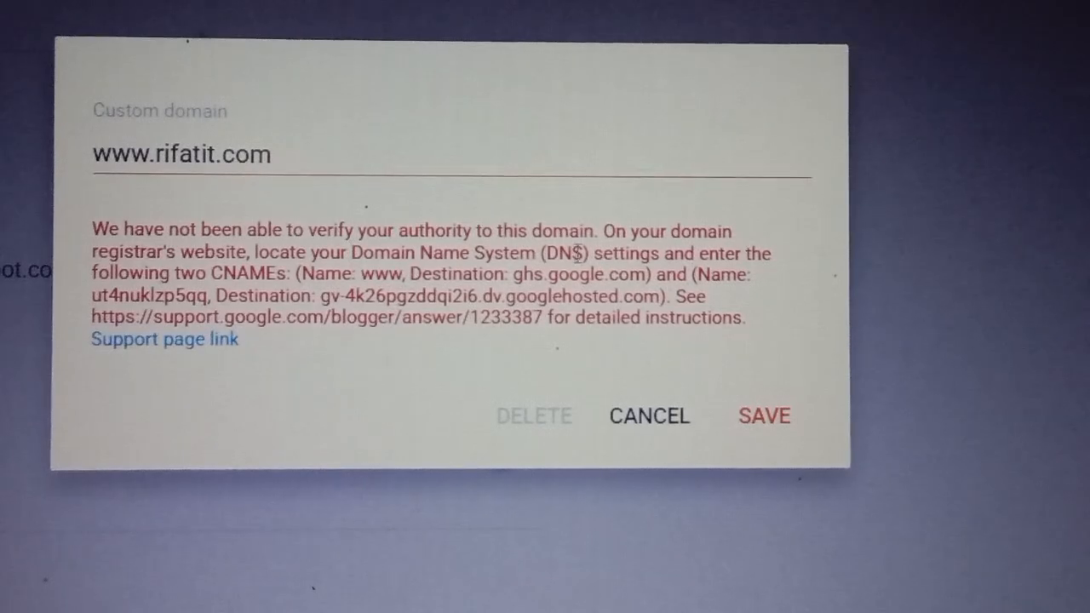
drag(209, 273, 298, 273)
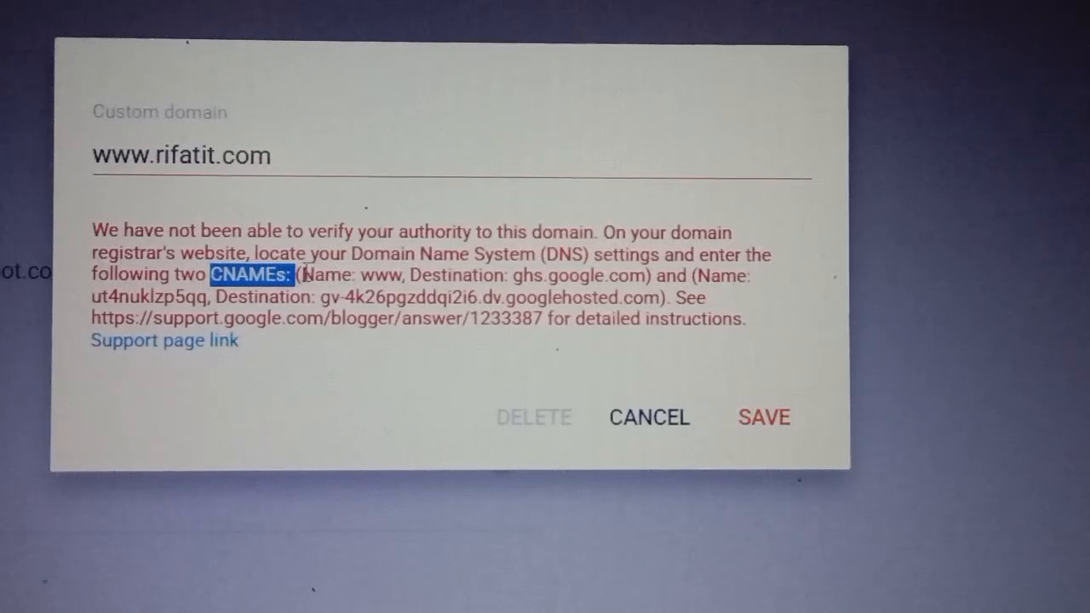
drag(402, 274, 361, 274)
key(ctrl+c)
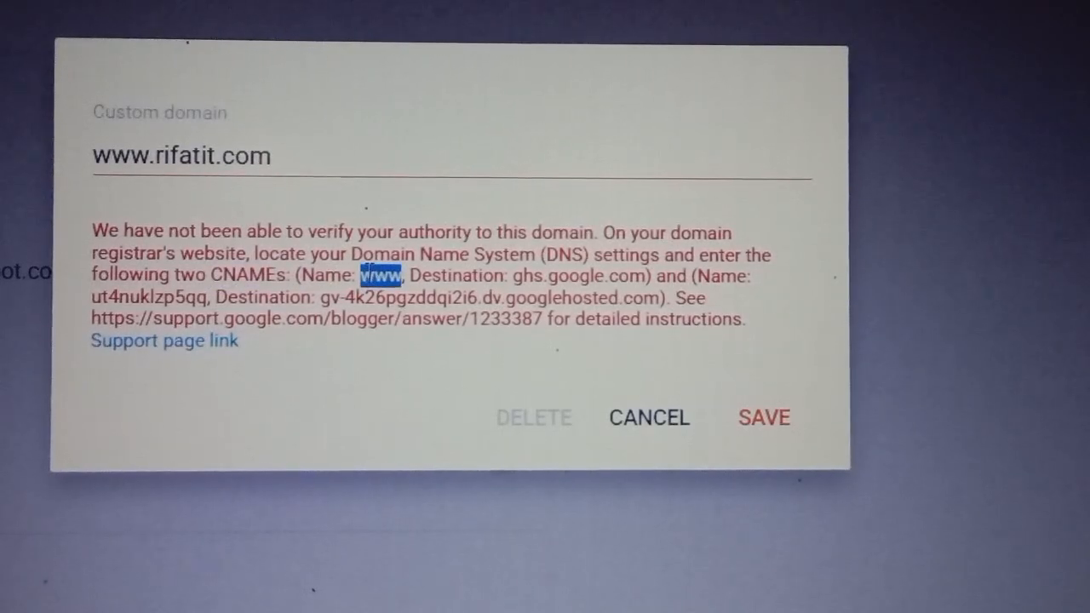
drag(253, 274, 286, 274)
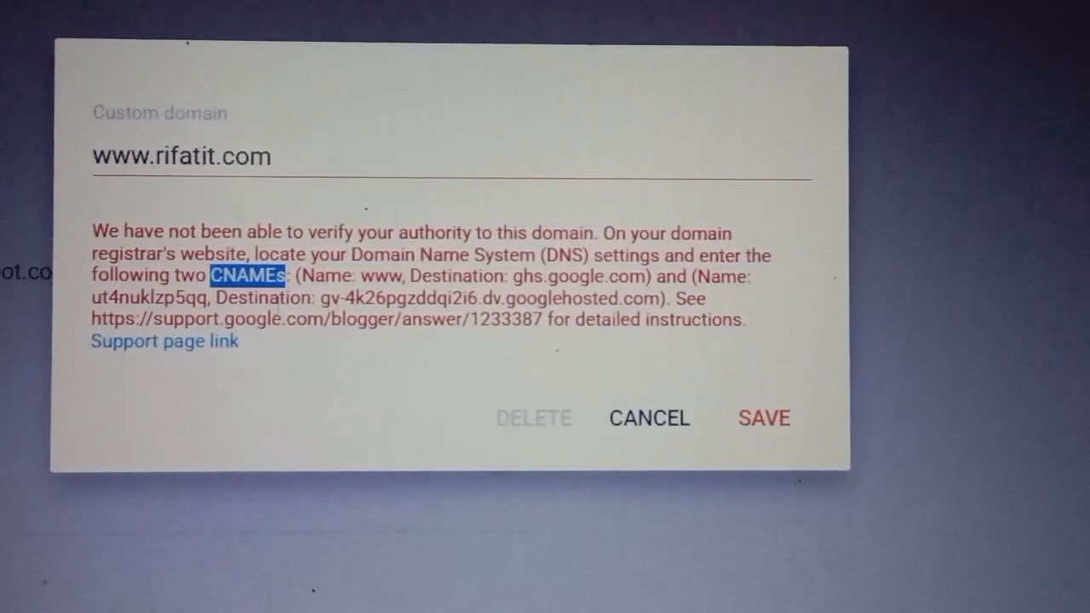
drag(697, 274, 744, 255)
click(742, 267)
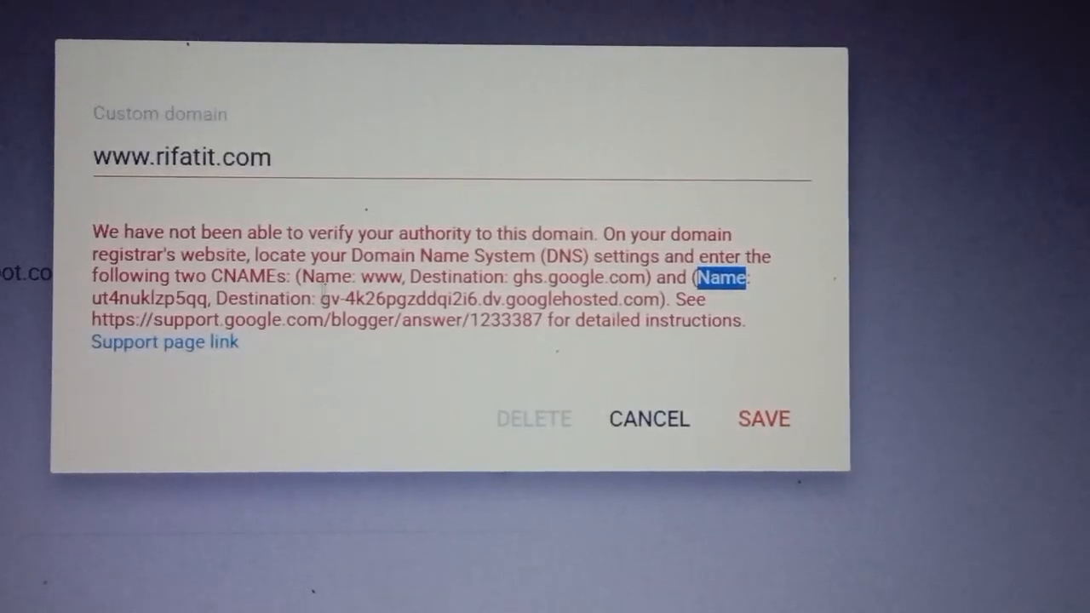
drag(363, 280, 511, 278)
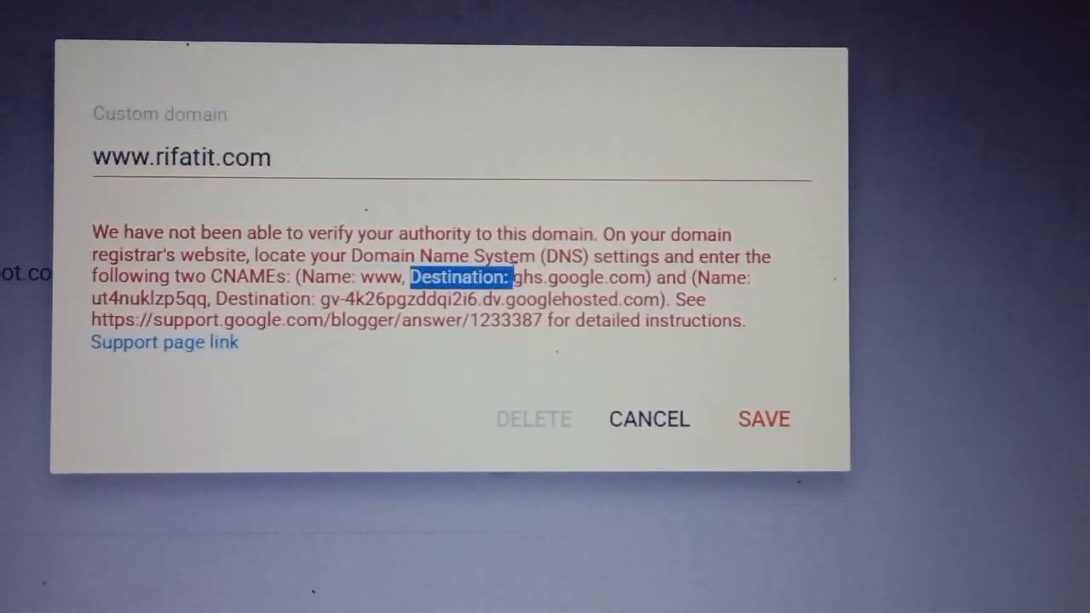
mouse_move(510, 277)
mouse_down()
mouse_move(538, 278)
mouse_move(516, 276)
mouse_up()
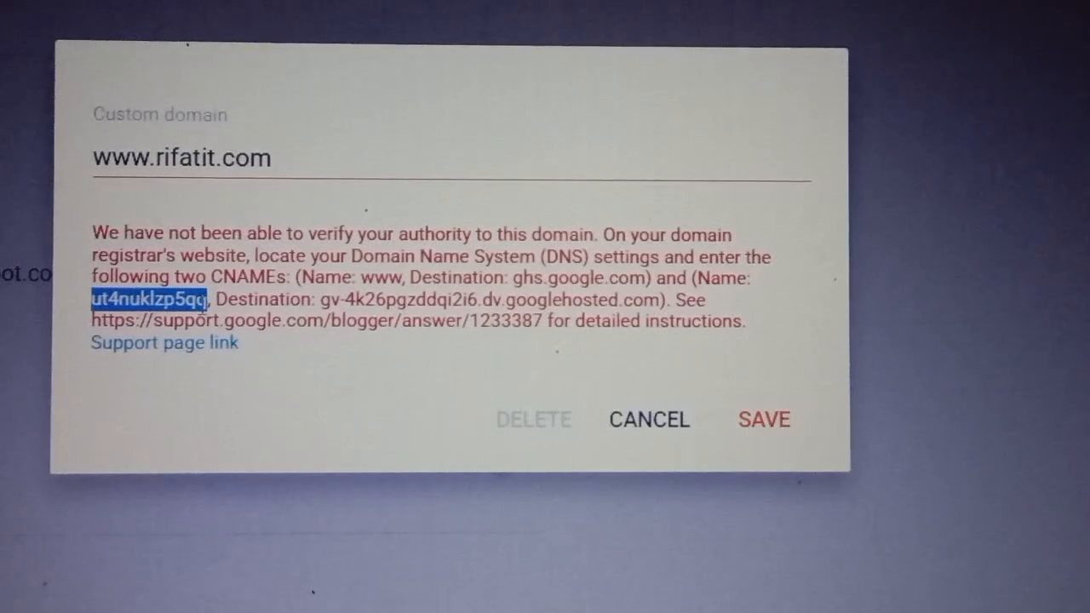
Review the verification message for the second CNAME record's destination and the address of the detailed instructions.
drag(226, 299, 468, 300)
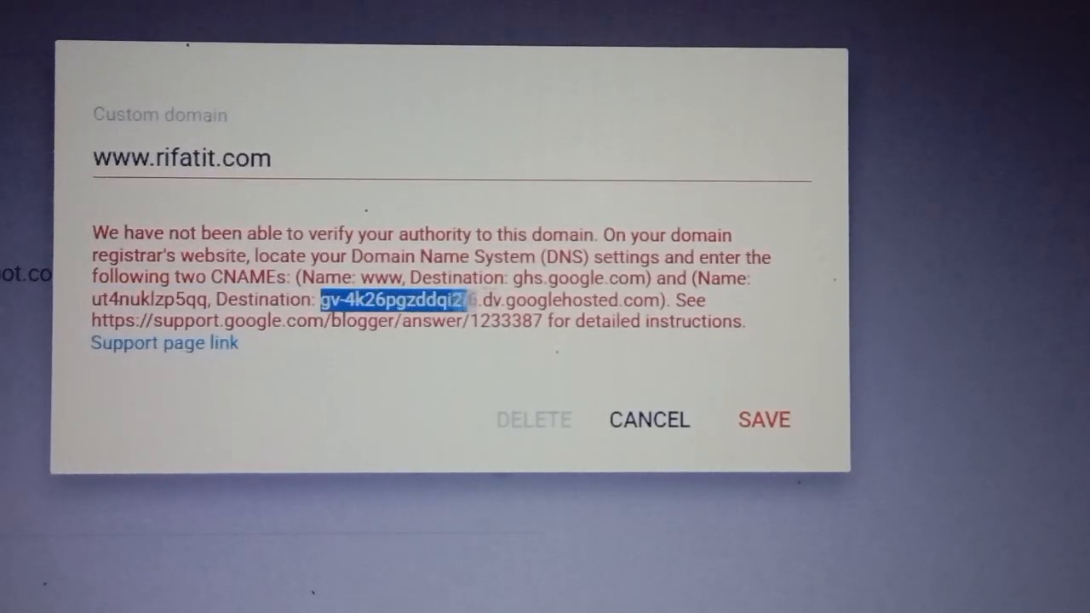
drag(659, 300, 671, 300)
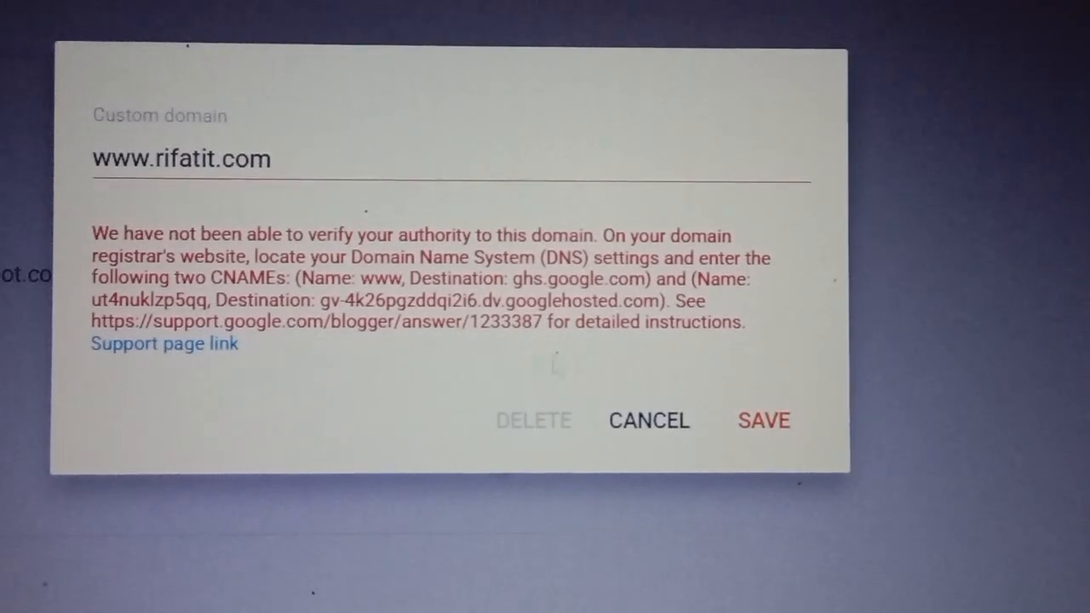
drag(89, 321, 463, 321)
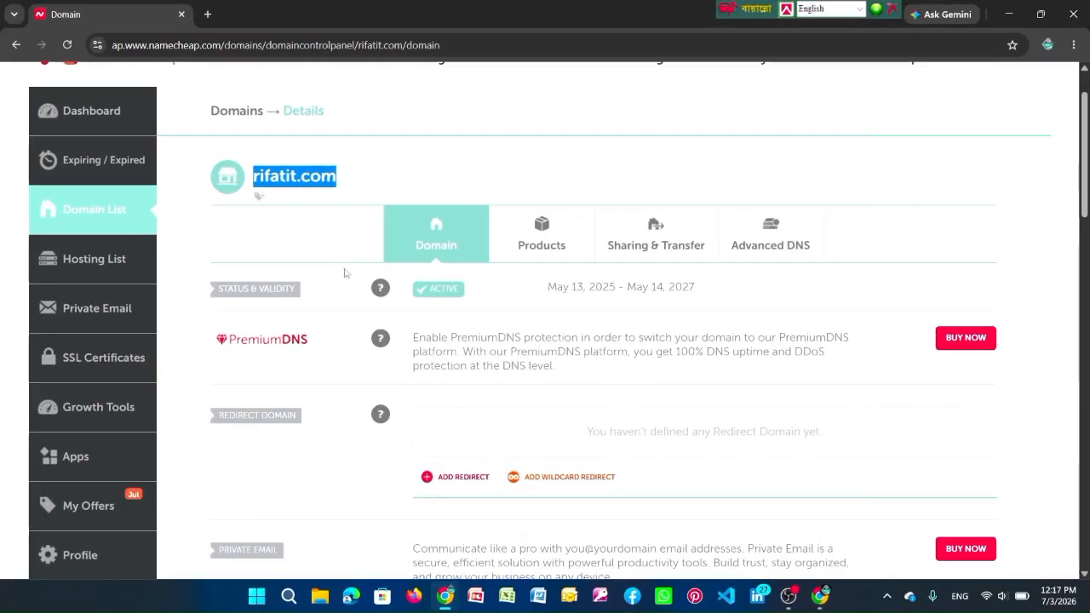
Switch to Namecheap and open the advanced DNS settings of rifatit.com.
scroll(280, 160, down, 1)
scroll(279, 160, down, 1)
scroll(286, 137, up, 2)
click(356, 177)
scroll(627, 219, down, 1)
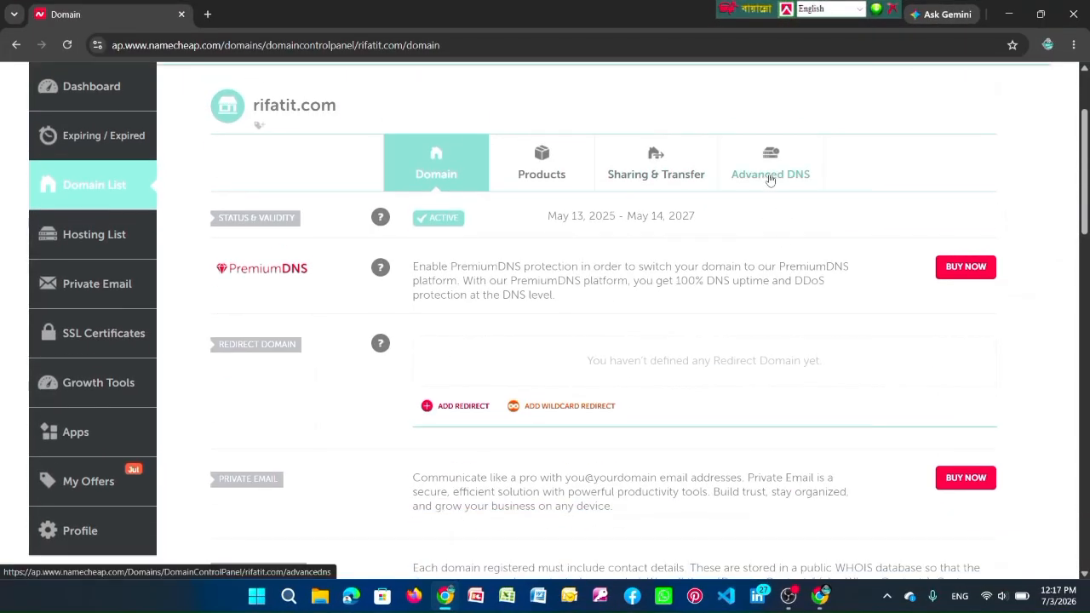
click(777, 168)
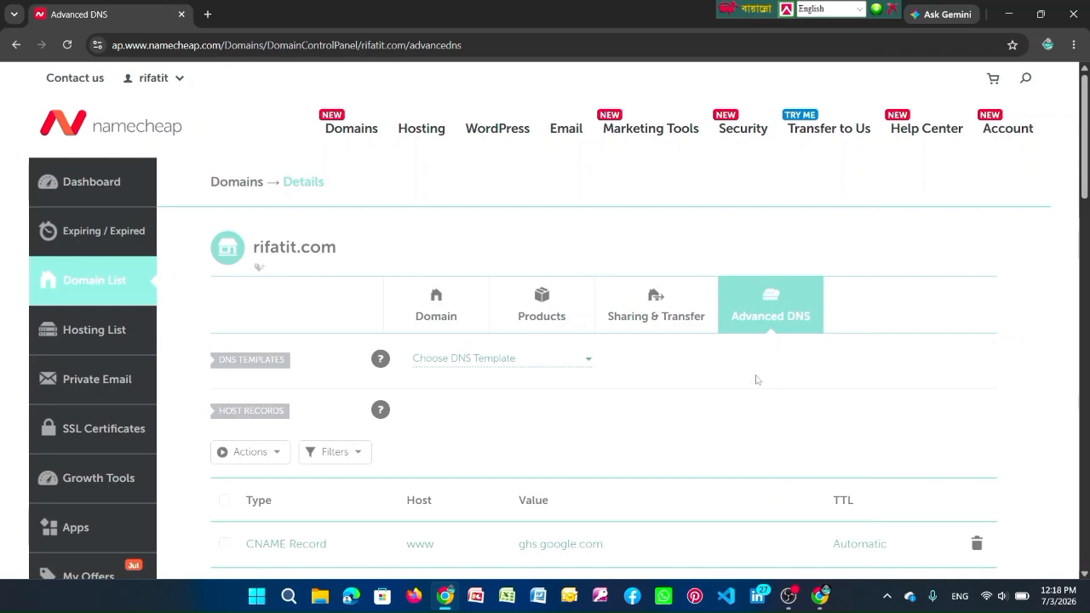
Add a new host record of type CNAME Record and delete the existing www CNAME record.
scroll(756, 380, down, 3)
click(292, 305)
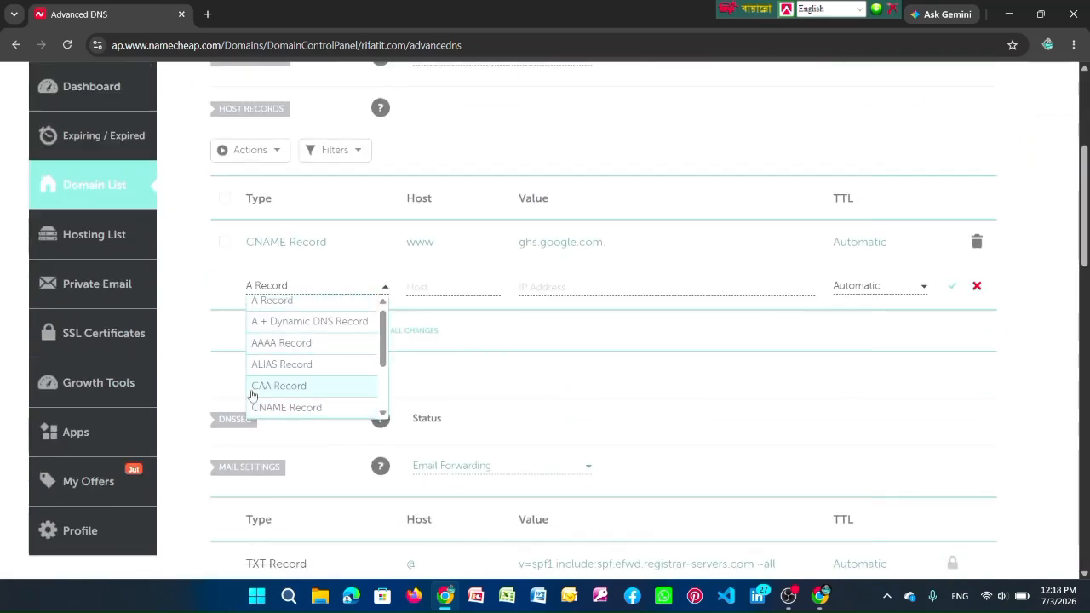
click(281, 409)
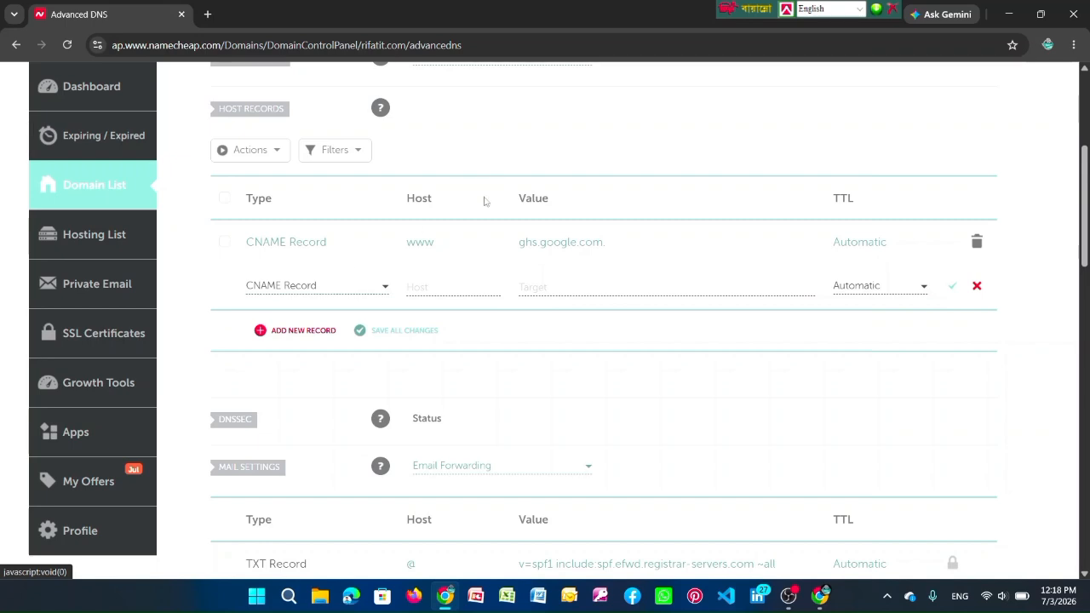
click(977, 244)
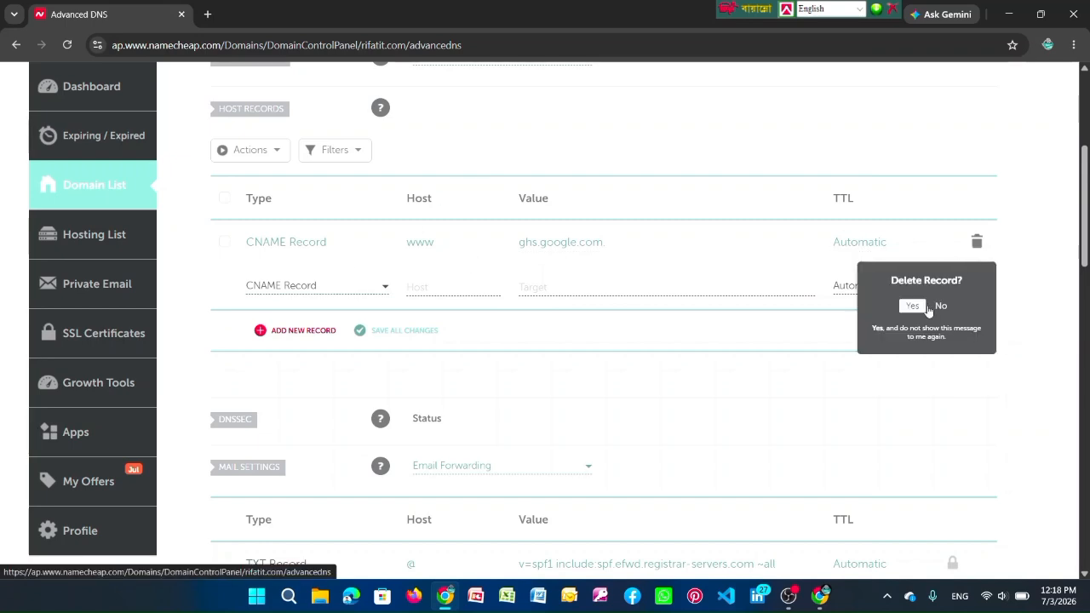
click(926, 310)
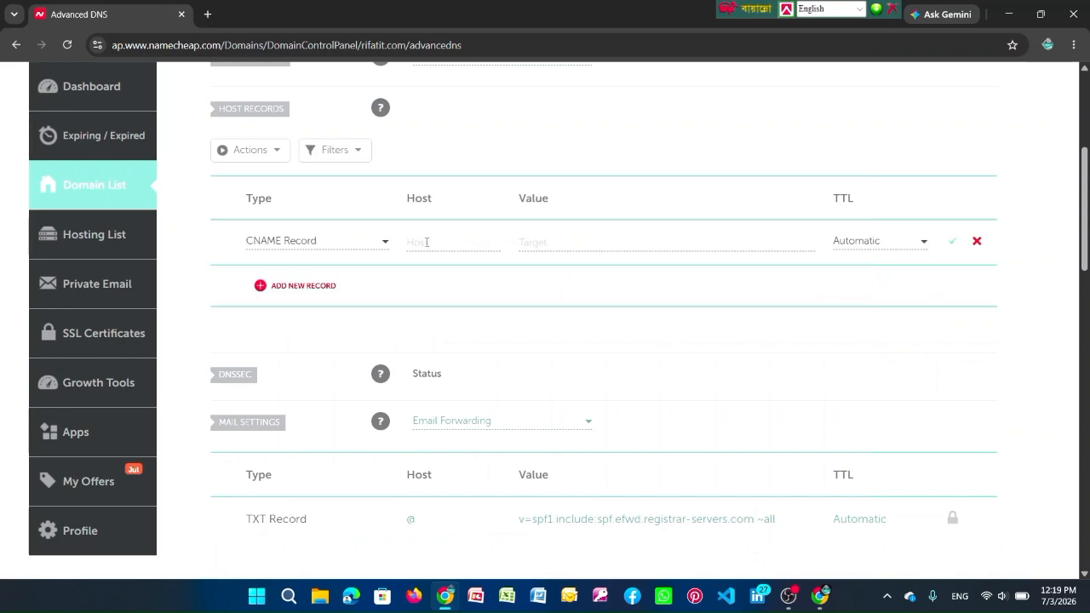
Set the new CNAME record's host to www and its target to ghs.google.com, copied from Blogger's verification message.
right_click(425, 241)
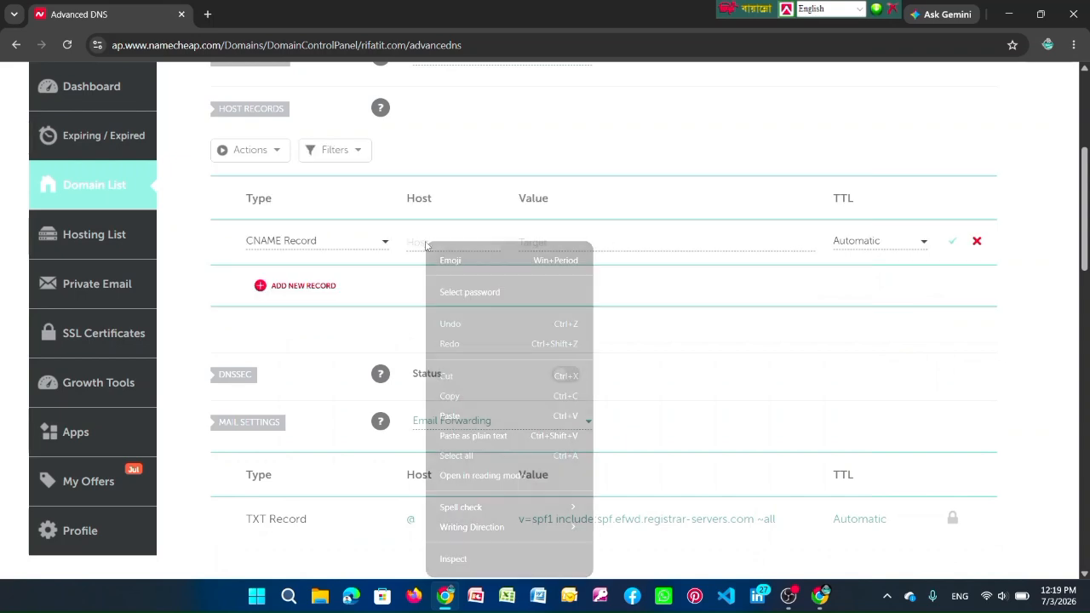
click(454, 415)
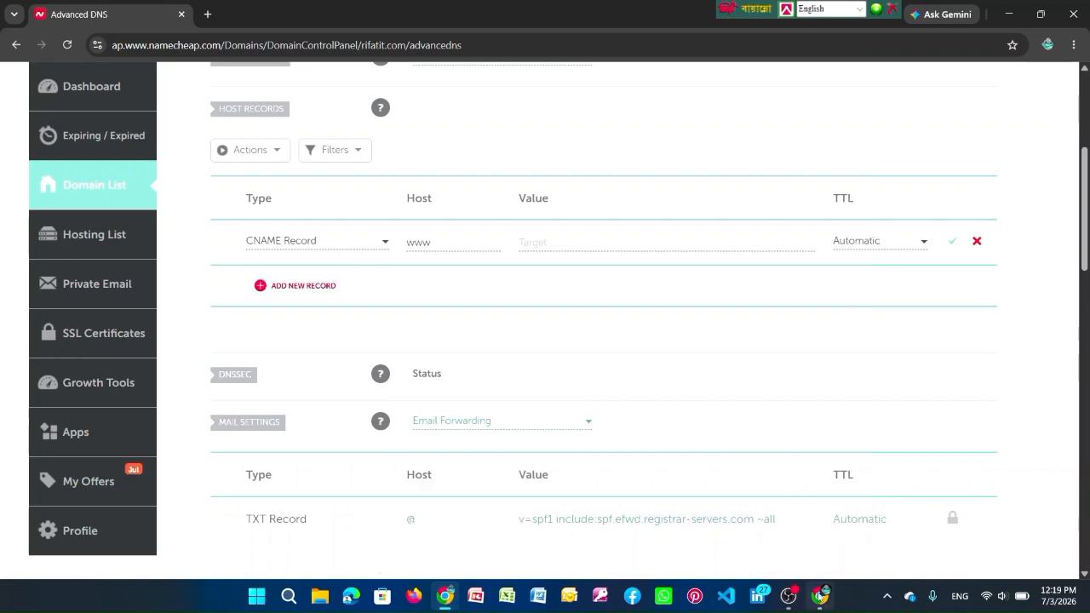
click(816, 533)
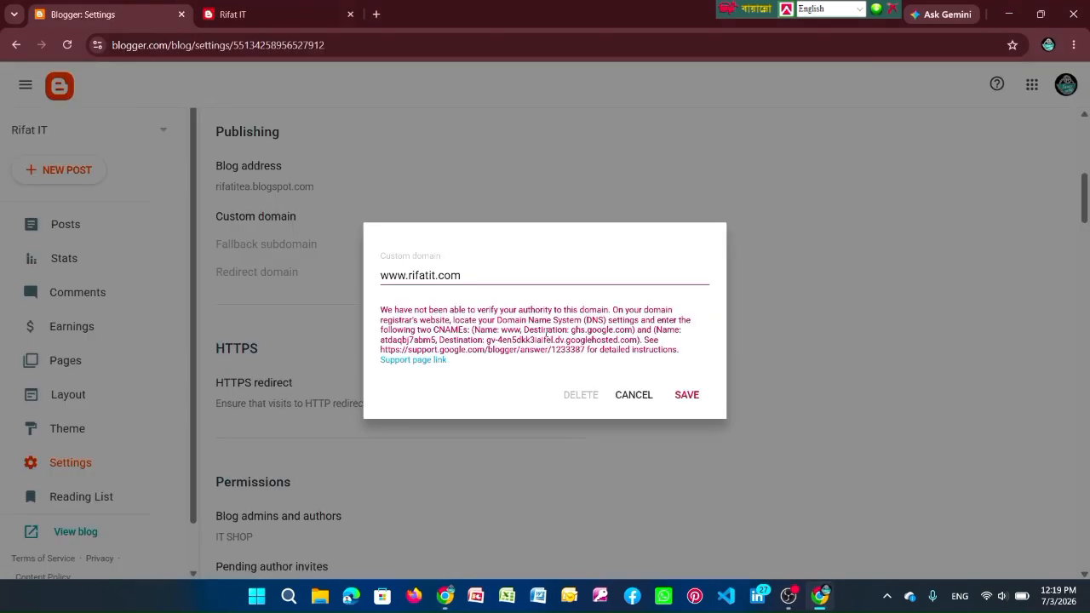
drag(572, 330, 634, 329)
right_click(618, 328)
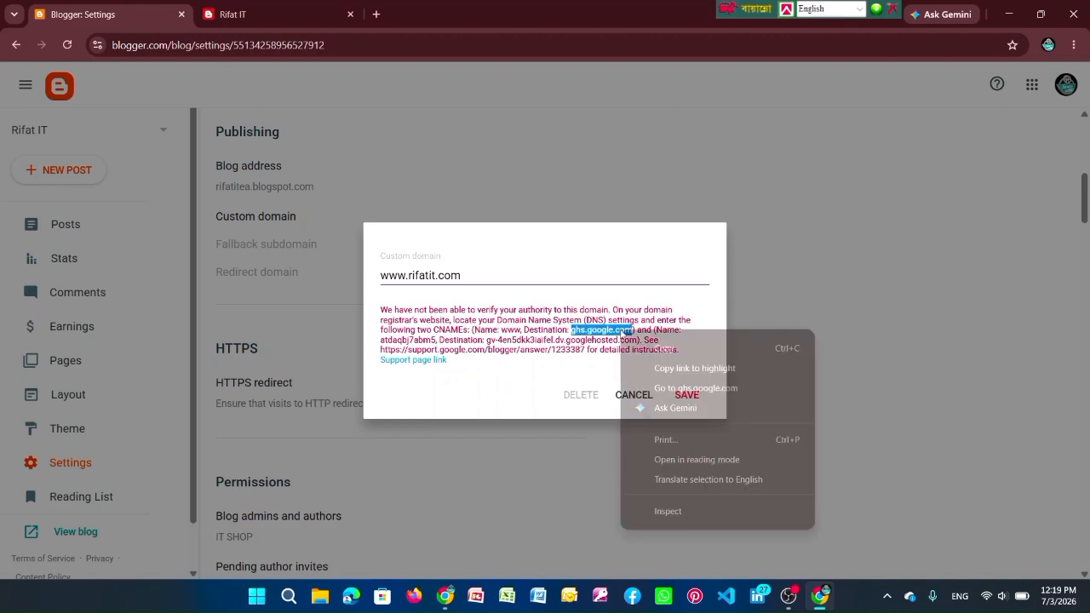
click(656, 350)
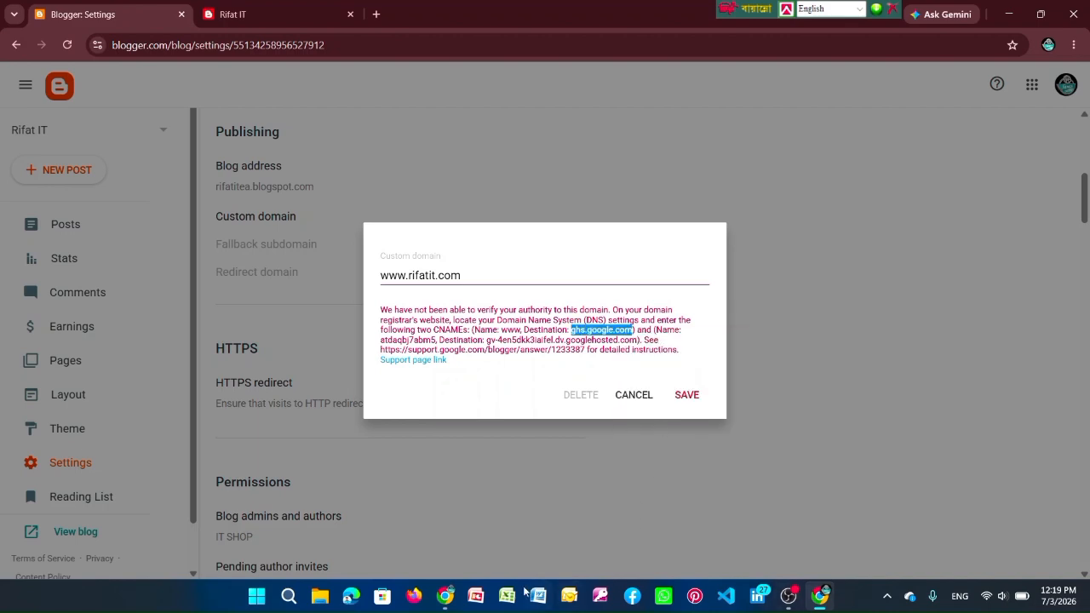
click(445, 596)
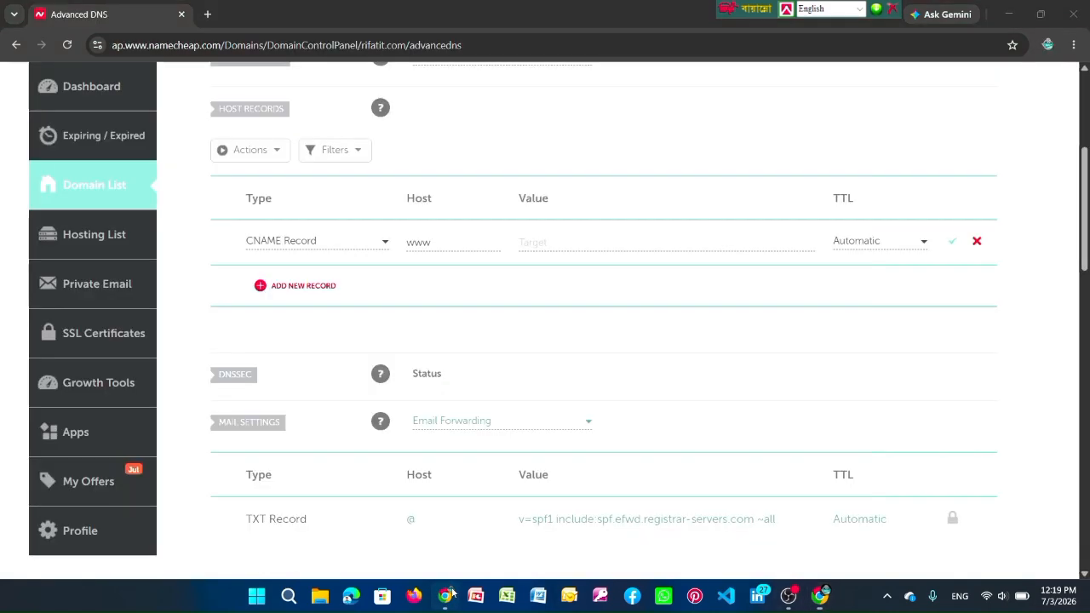
right_click(538, 240)
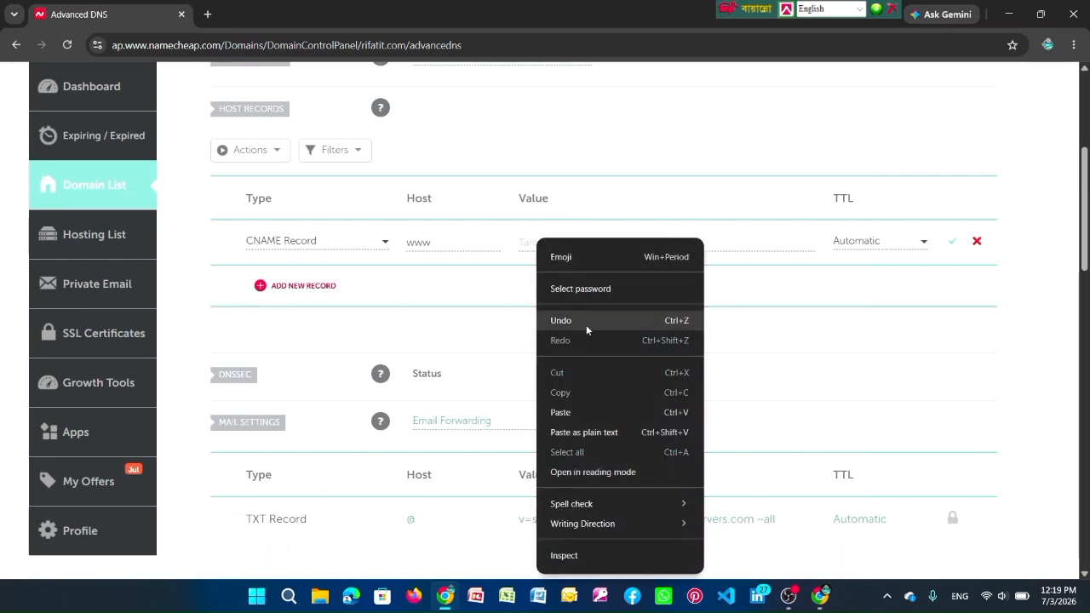
click(566, 411)
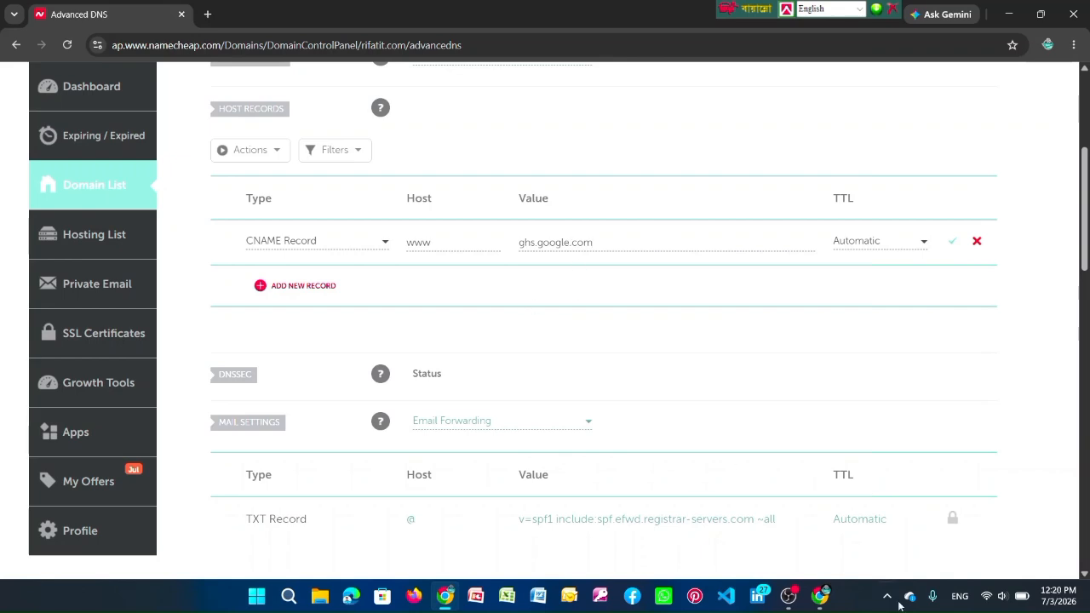
Switch to Blogger and copy the second CNAME record's name from the verification message.
mouse_move(817, 600)
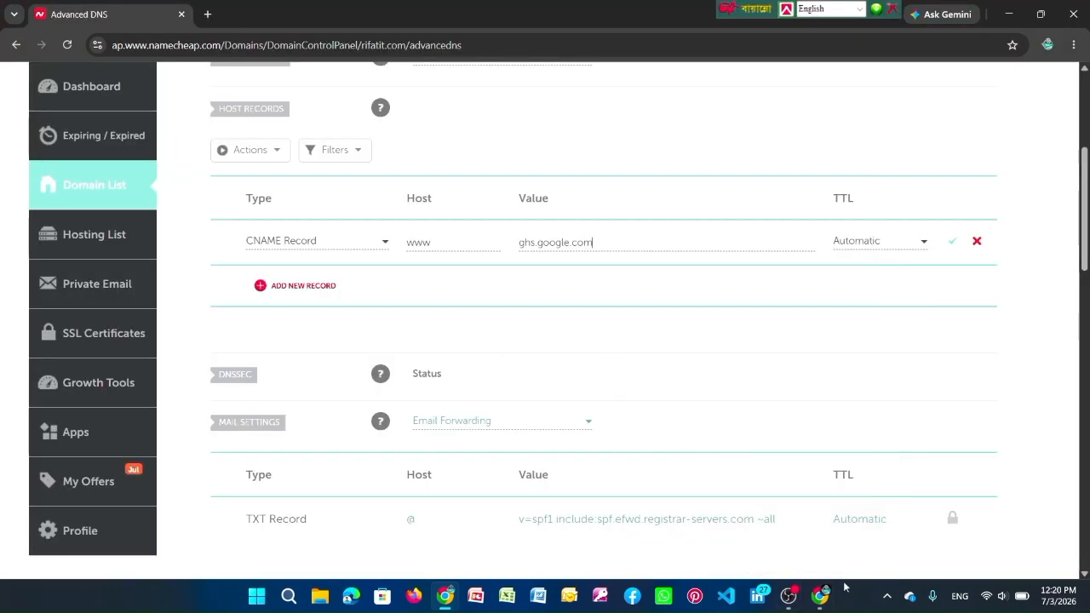
click(815, 570)
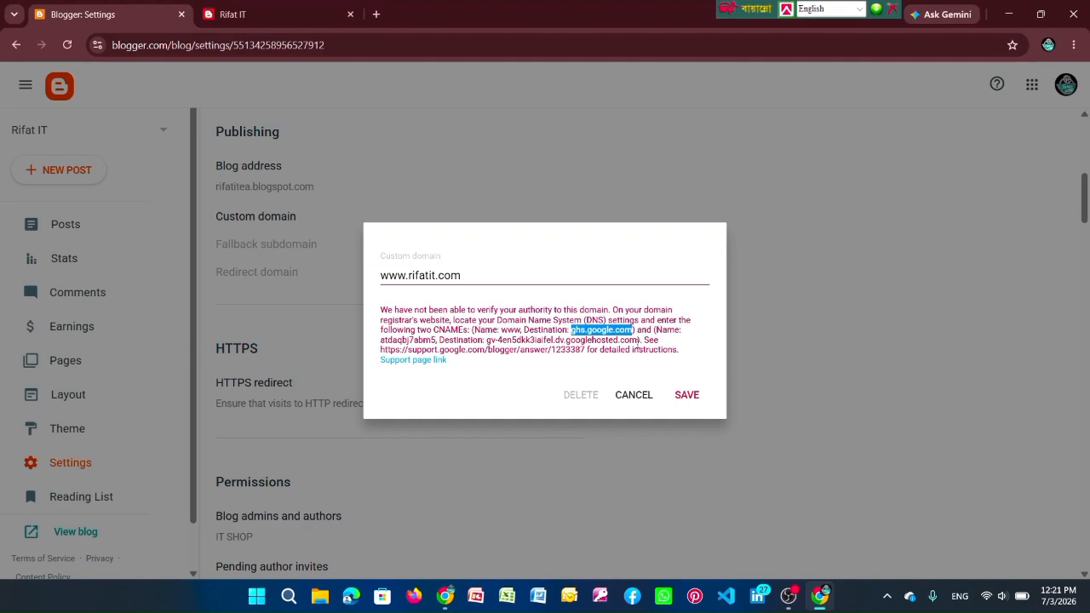
click(640, 340)
drag(658, 331, 688, 332)
click(696, 334)
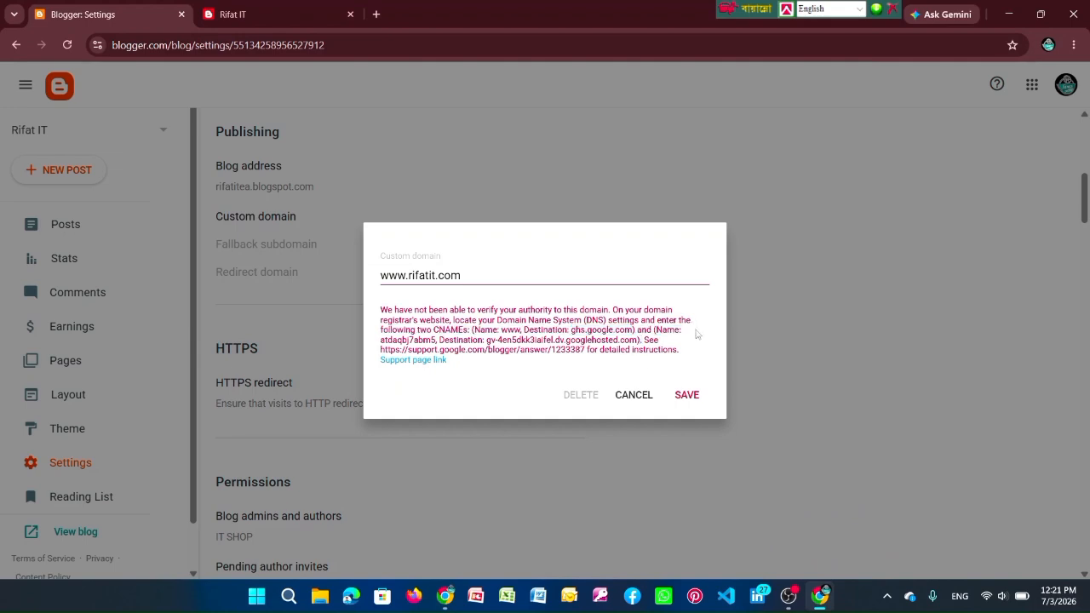
drag(382, 341, 433, 339)
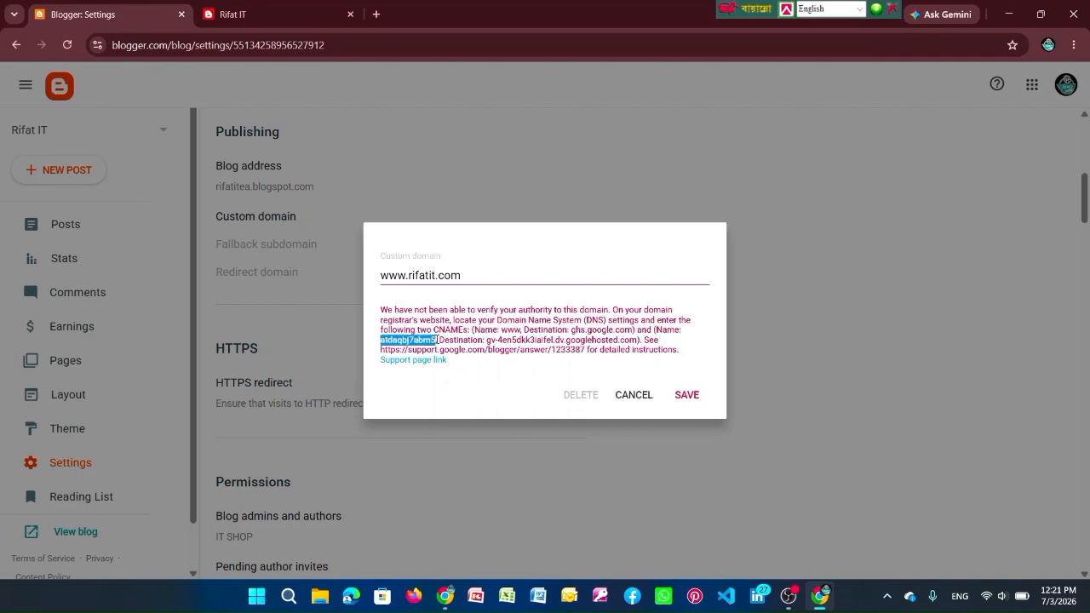
right_click(424, 334)
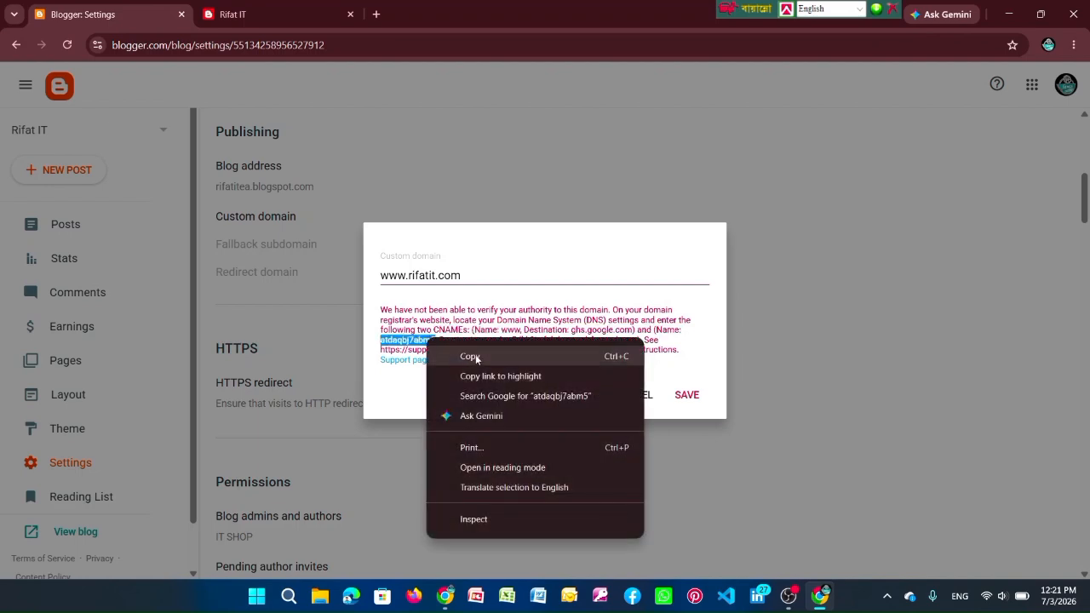
click(477, 356)
click(457, 354)
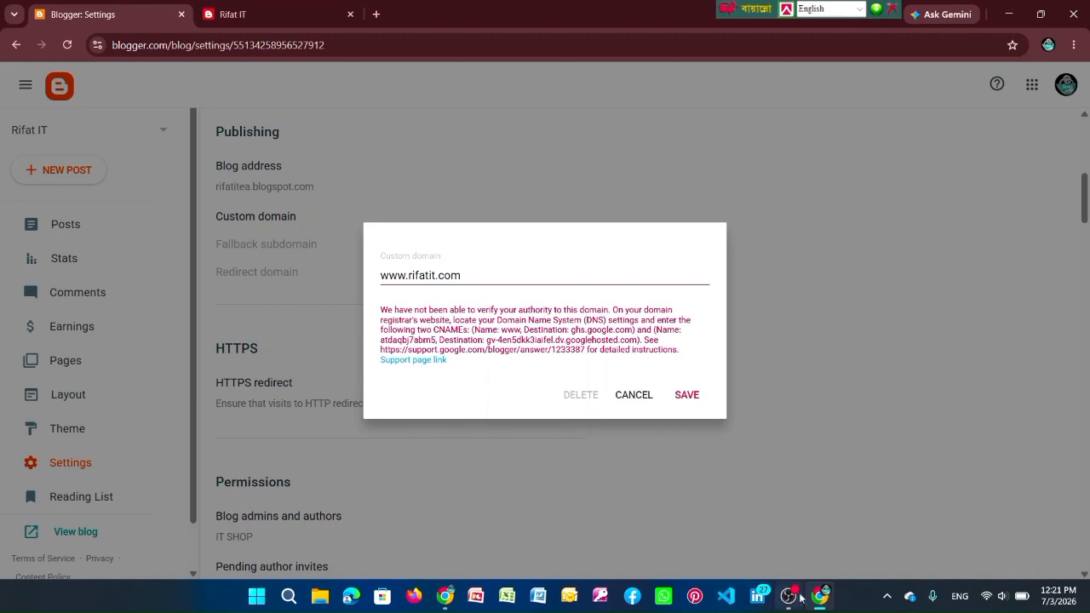
Return to Namecheap, add a second CNAME Record and paste the copied name as its host.
click(442, 595)
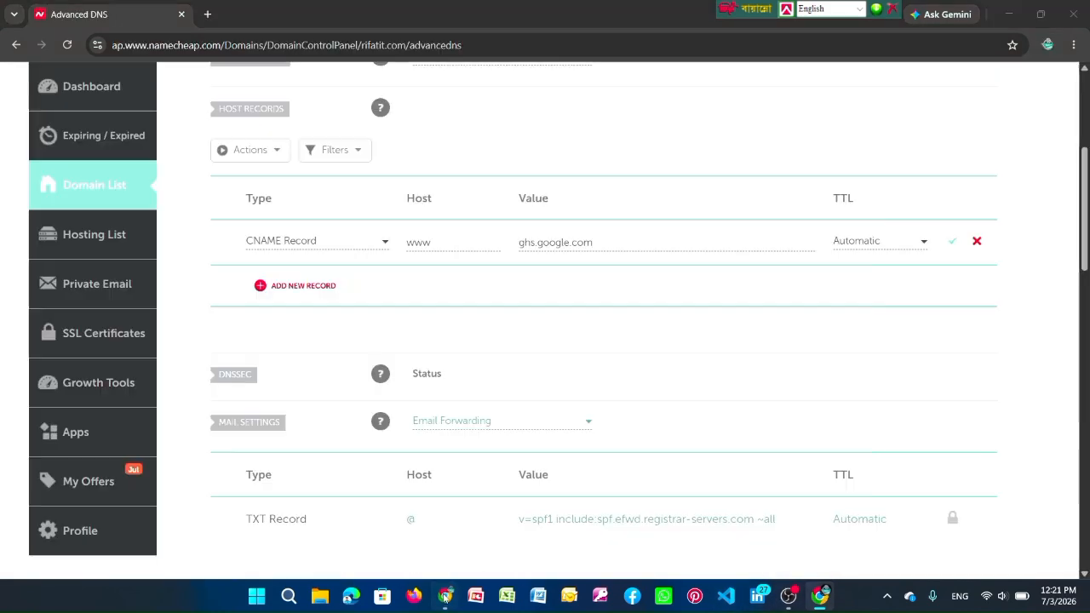
click(294, 290)
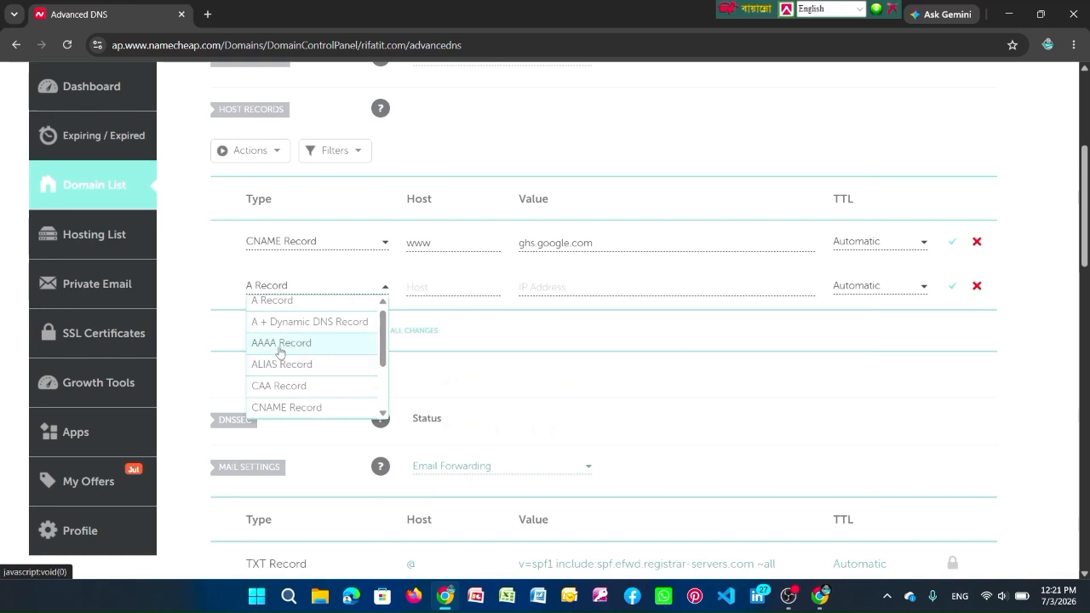
scroll(285, 377, down, 1)
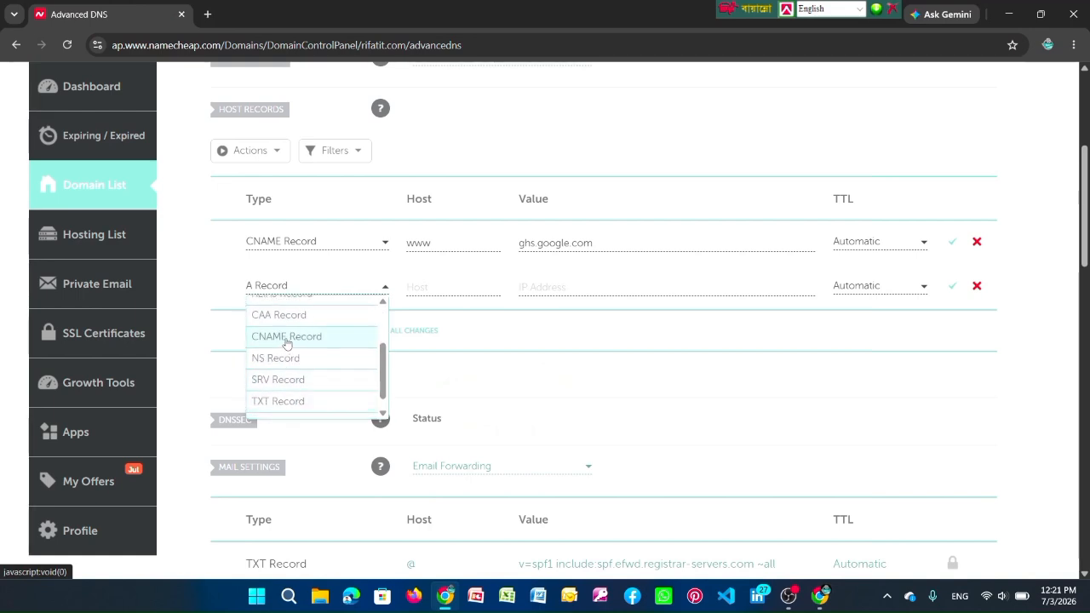
click(287, 338)
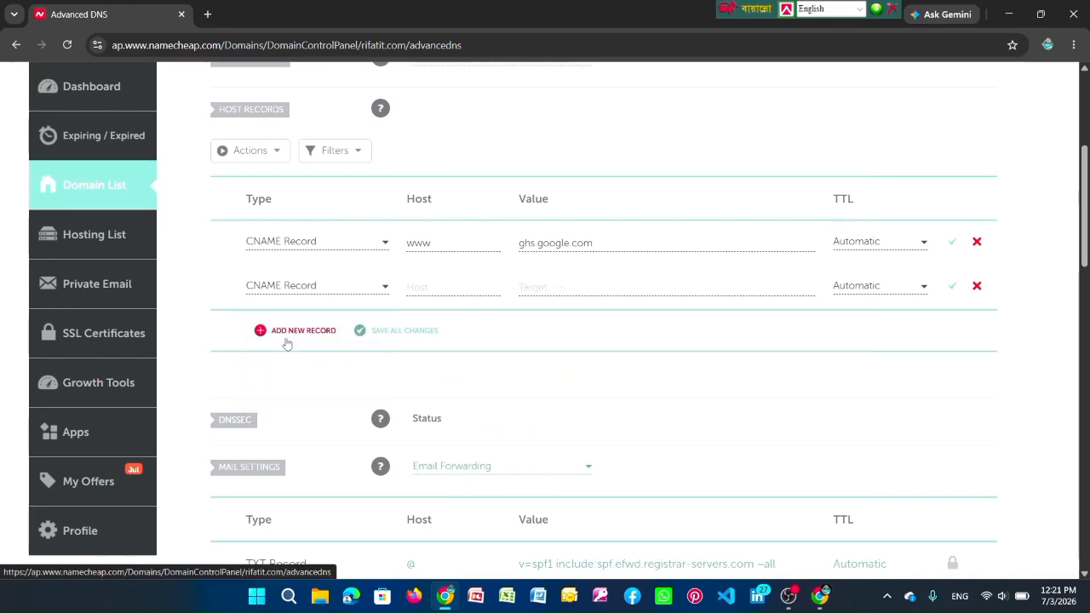
right_click(432, 289)
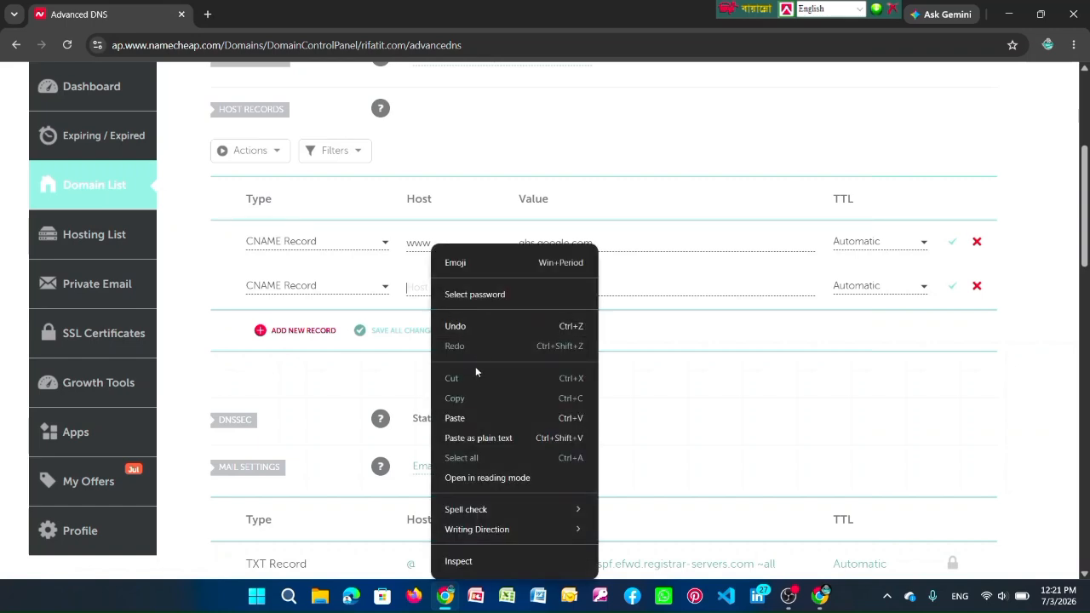
click(469, 409)
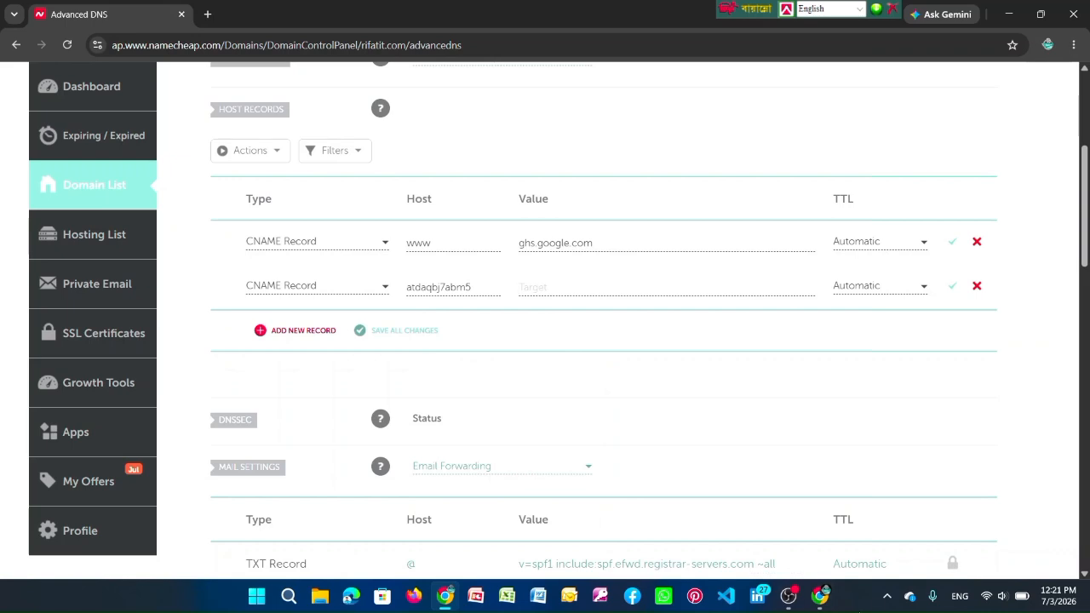
Switch to Blogger and copy the second CNAME record's googlehosted.com destination from the verification message.
click(823, 596)
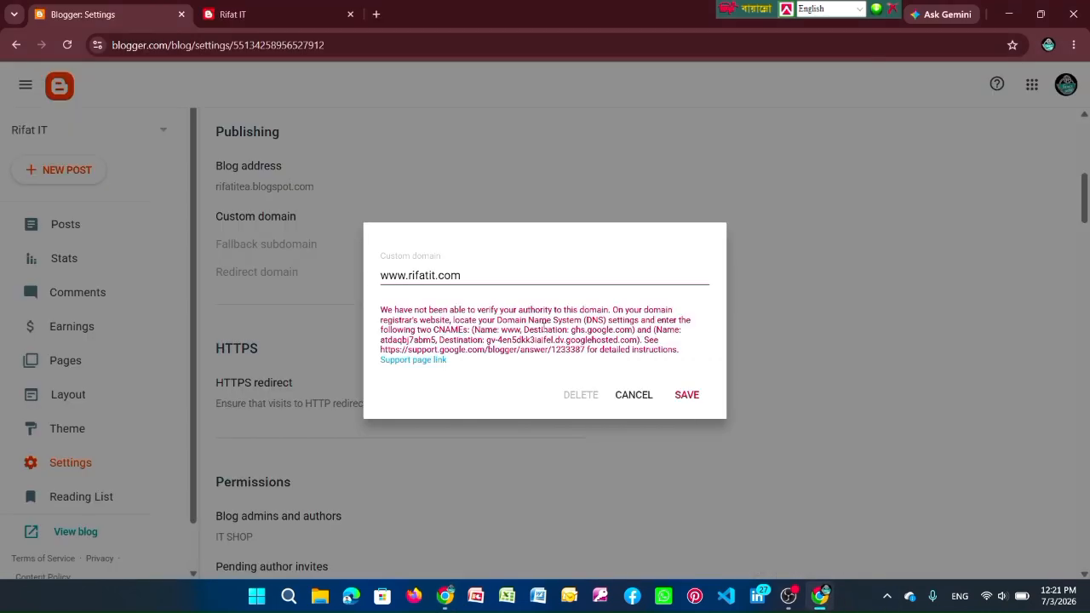
drag(440, 339, 631, 339)
click(488, 339)
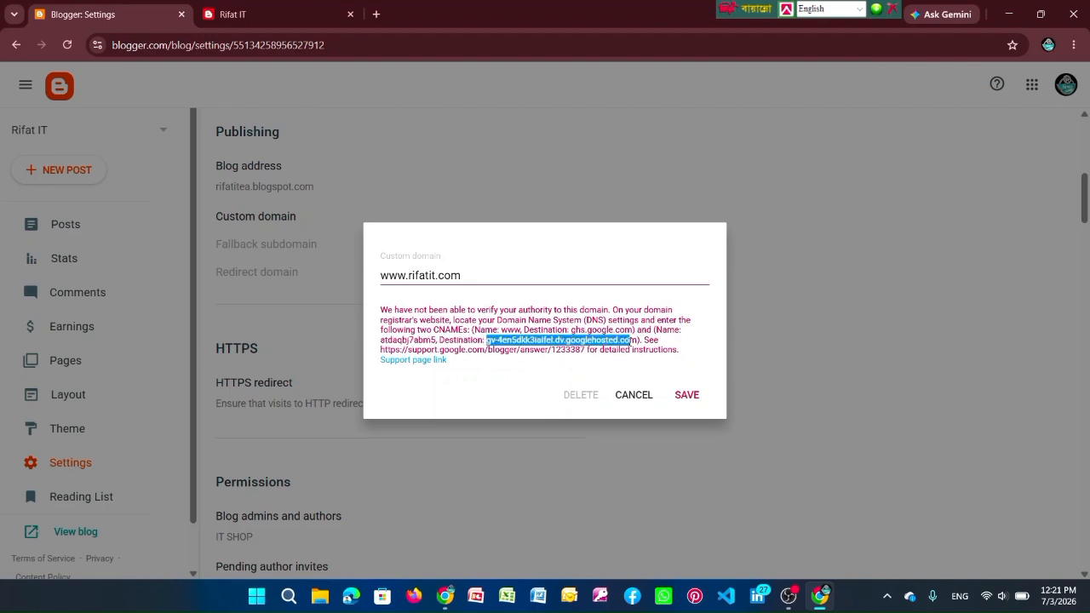
right_click(618, 338)
click(663, 364)
click(635, 341)
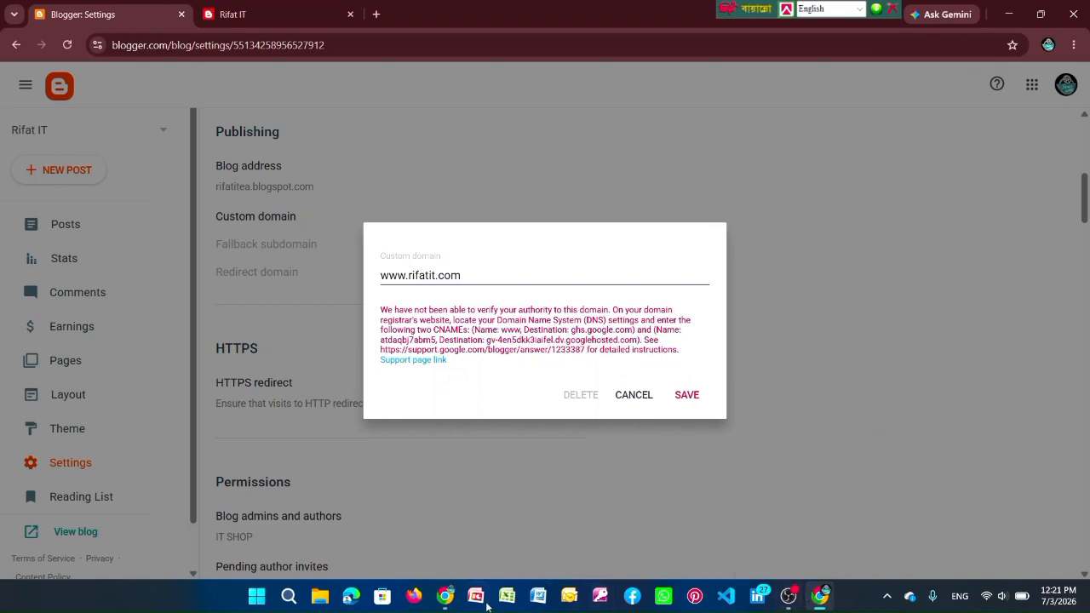
Return to Namecheap and paste the copied googlehosted.com destination as the second CNAME record's target.
click(446, 596)
click(545, 287)
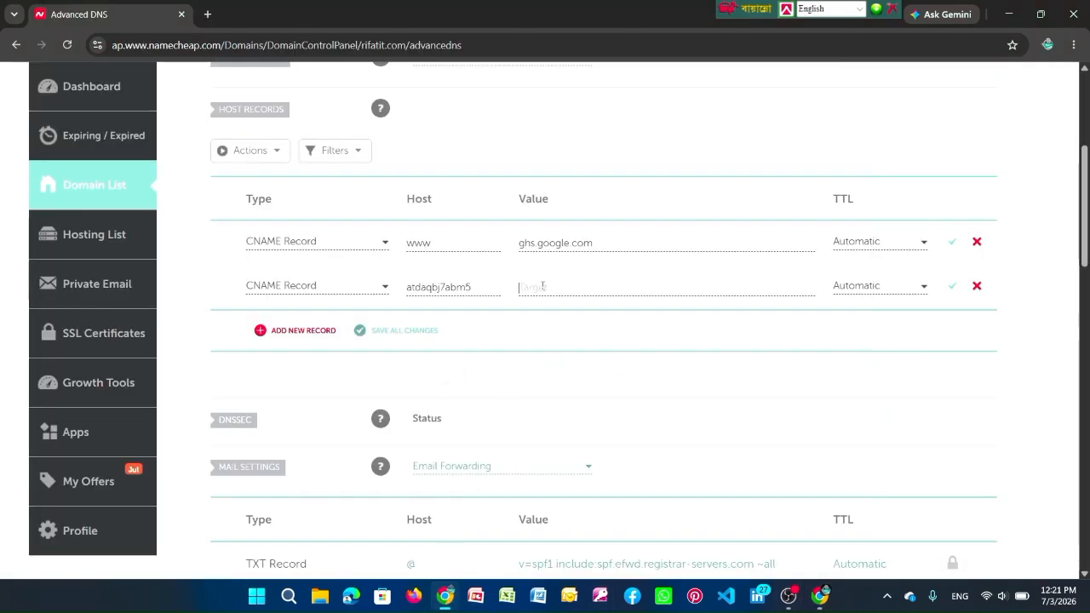
right_click(540, 287)
click(564, 419)
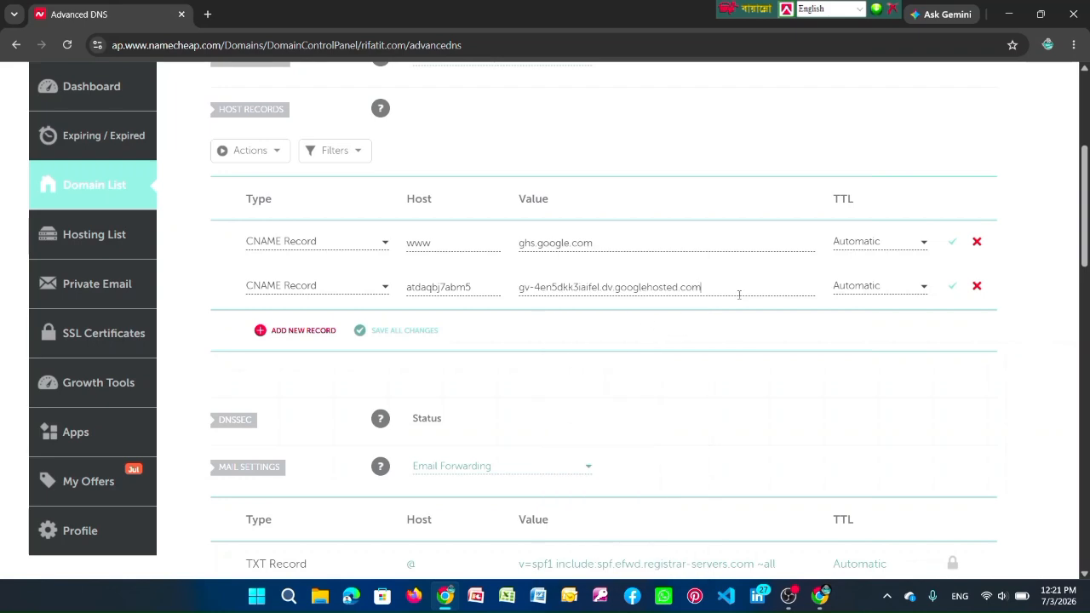
Switch to Blogger and copy the support page address from the custom domain verification message.
click(819, 596)
drag(584, 349, 369, 358)
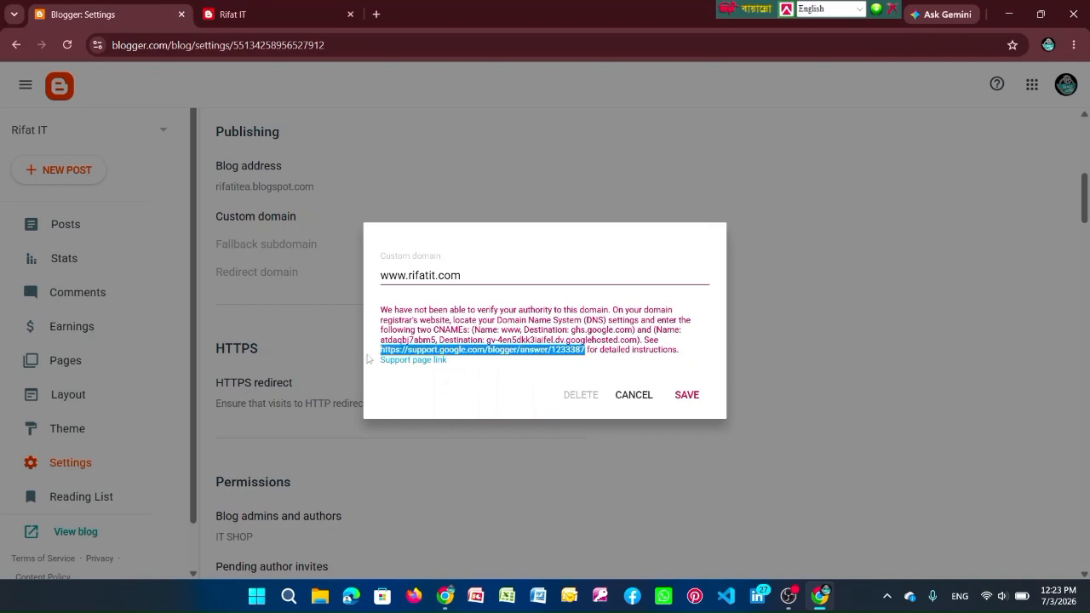
right_click(390, 351)
click(433, 374)
Return to the Namecheap browser window and open the copied address support.google.com/blogger/answer/1233387 in a new tab.
click(444, 596)
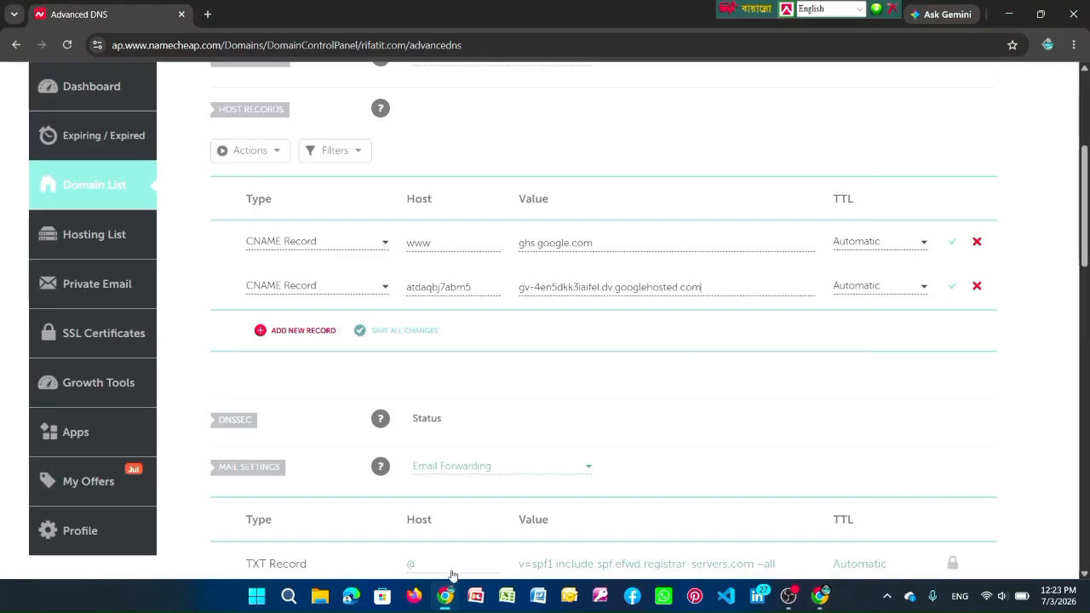
click(207, 14)
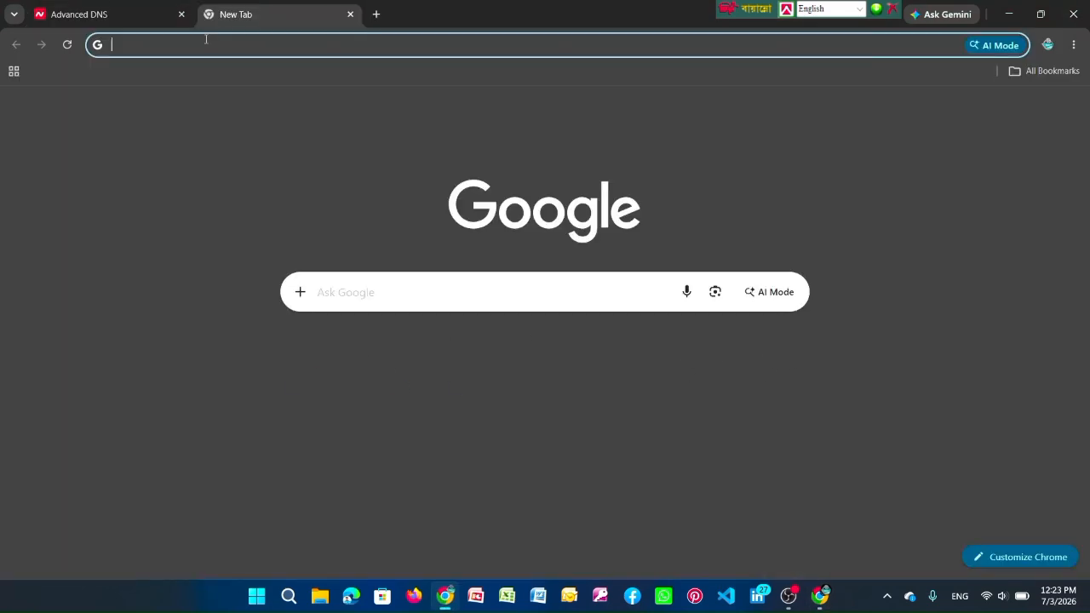
click(207, 43)
right_click(211, 43)
click(265, 162)
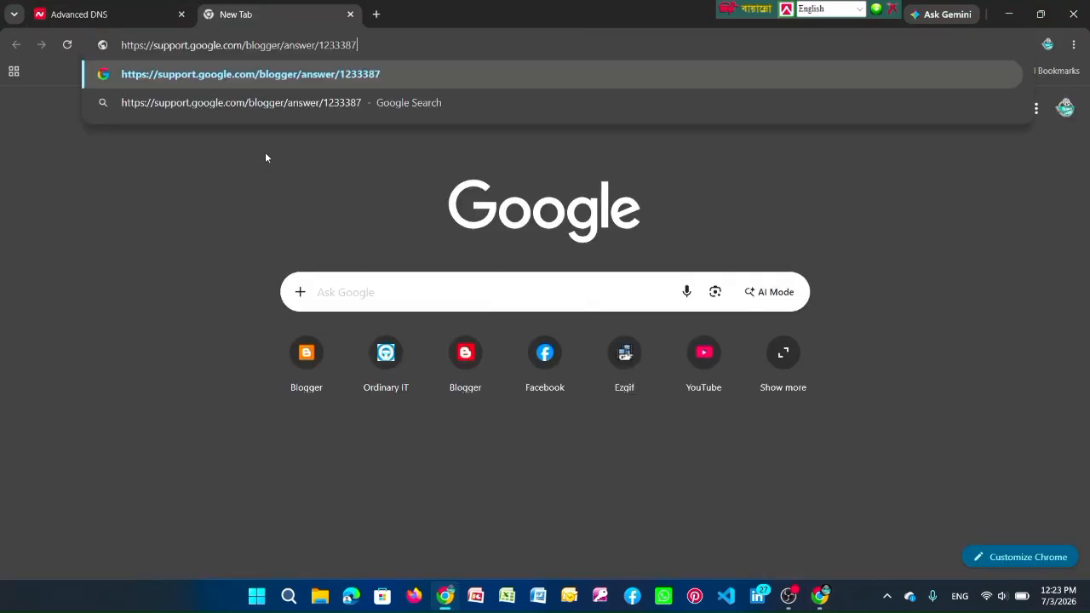
click(296, 76)
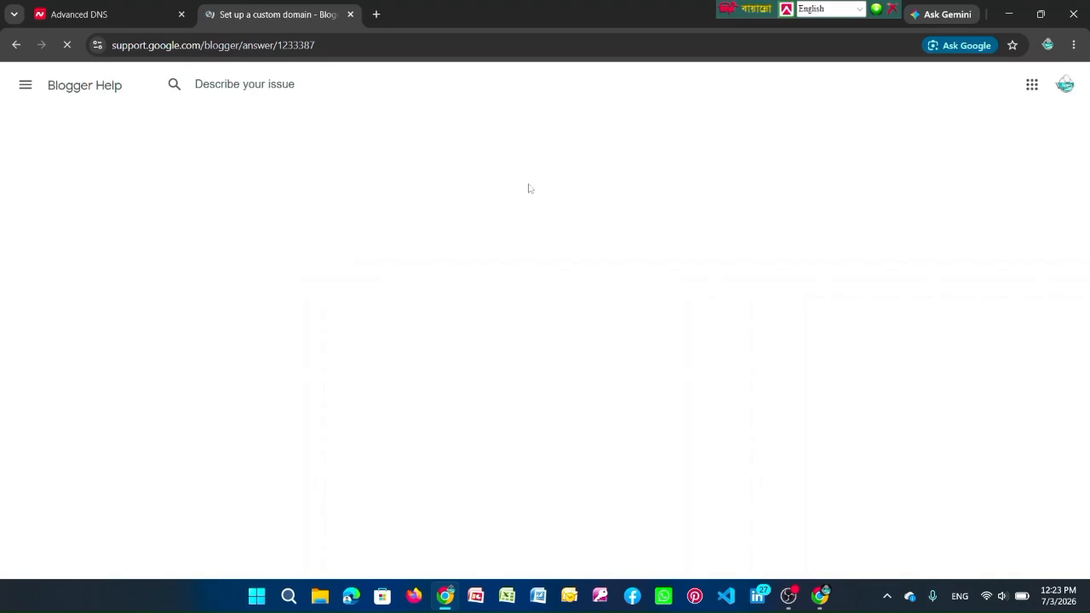
Examine the four A-record IP addresses under "Redirect URL without subdomain to your blog's URL" on the help page.
scroll(409, 256, down, 4)
scroll(397, 289, up, 2)
scroll(397, 281, down, 10)
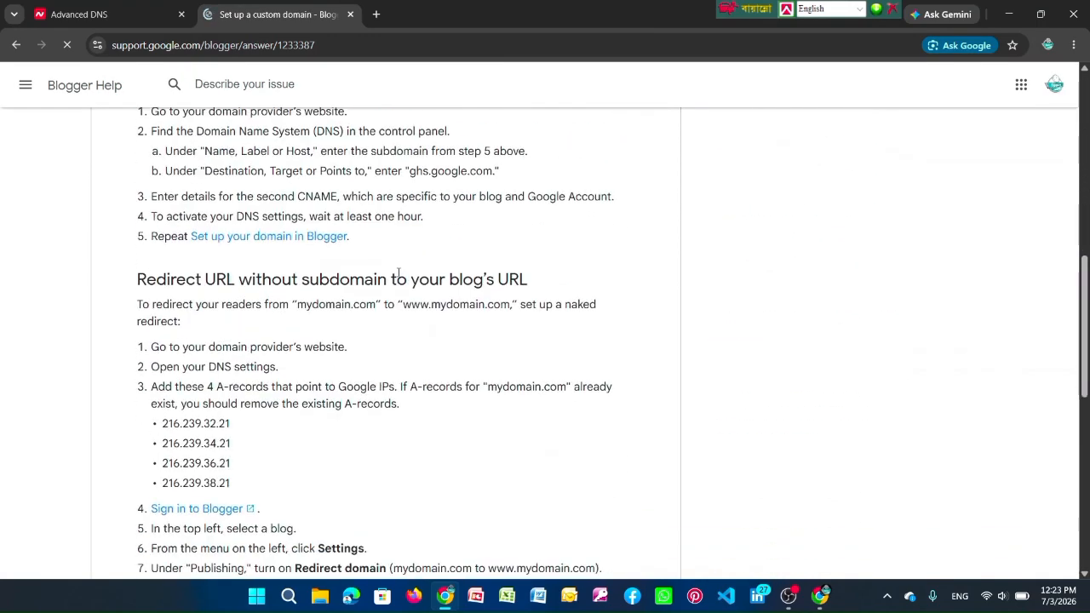
scroll(397, 275, up, 1)
drag(164, 230, 292, 271)
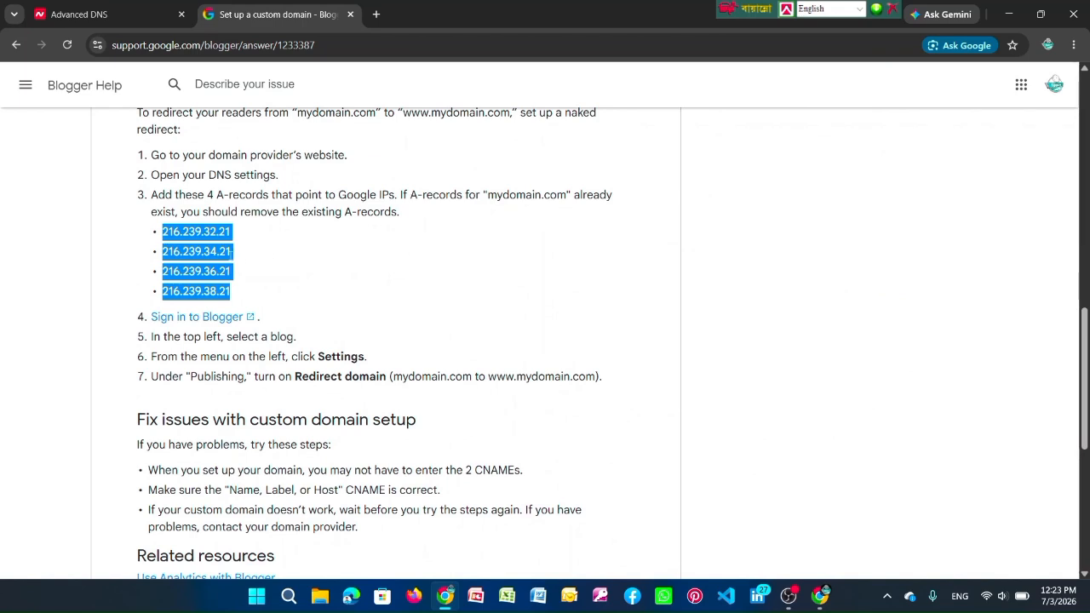
click(223, 263)
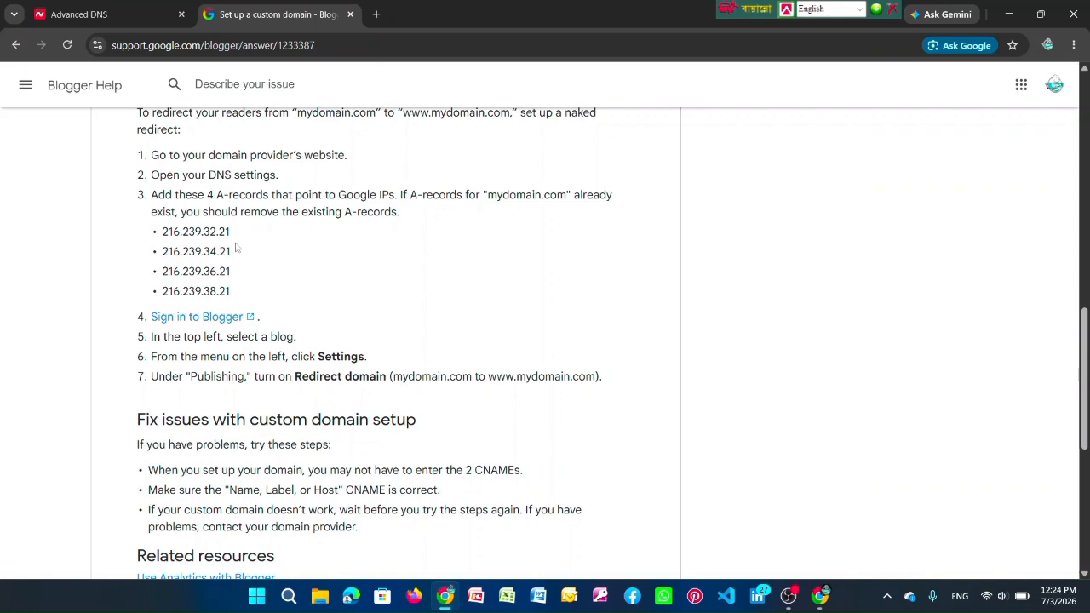
drag(230, 232, 139, 241)
drag(238, 253, 119, 263)
click(213, 231)
drag(215, 231, 205, 295)
click(222, 285)
Select and copy the first A-record IP address, 216.239.32.21, from the help page.
drag(230, 230, 163, 231)
right_click(170, 231)
click(209, 249)
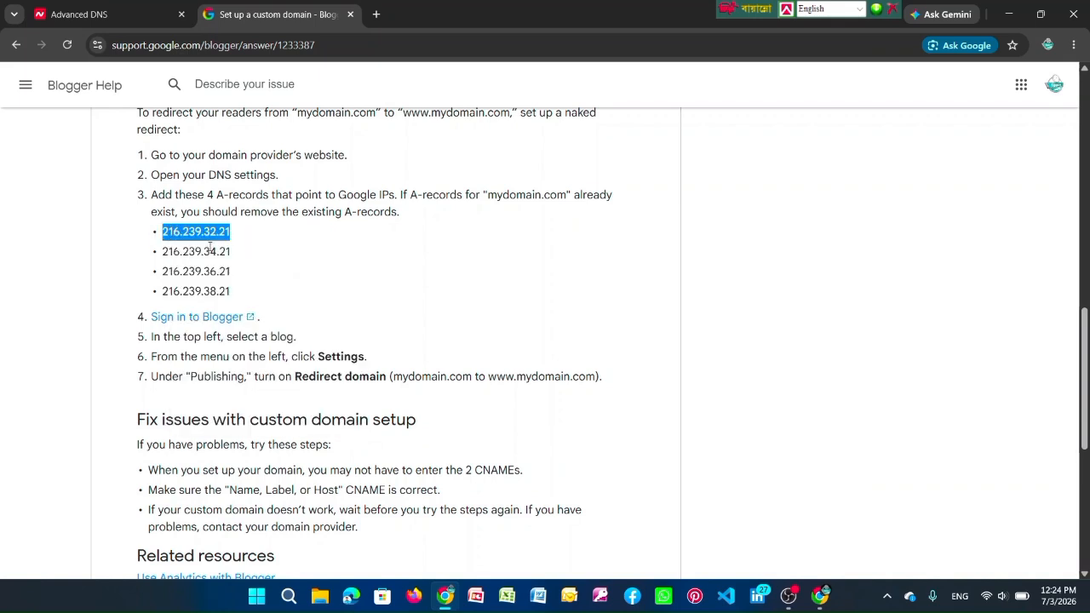
Return to Namecheap's Advanced DNS page and add four new A Records below the two CNAME records.
click(95, 15)
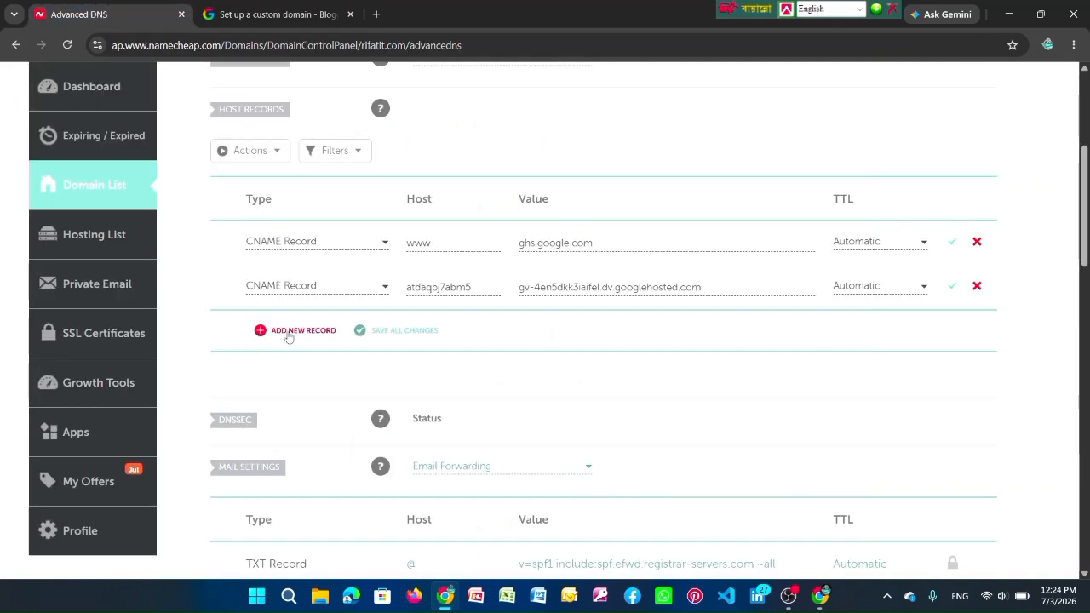
click(313, 332)
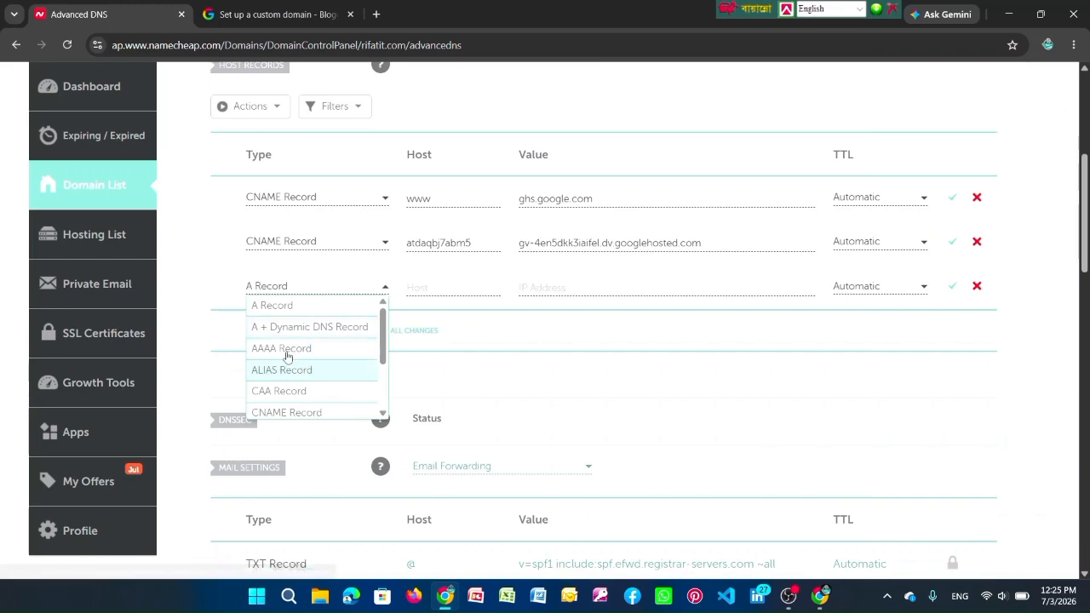
click(276, 315)
click(290, 332)
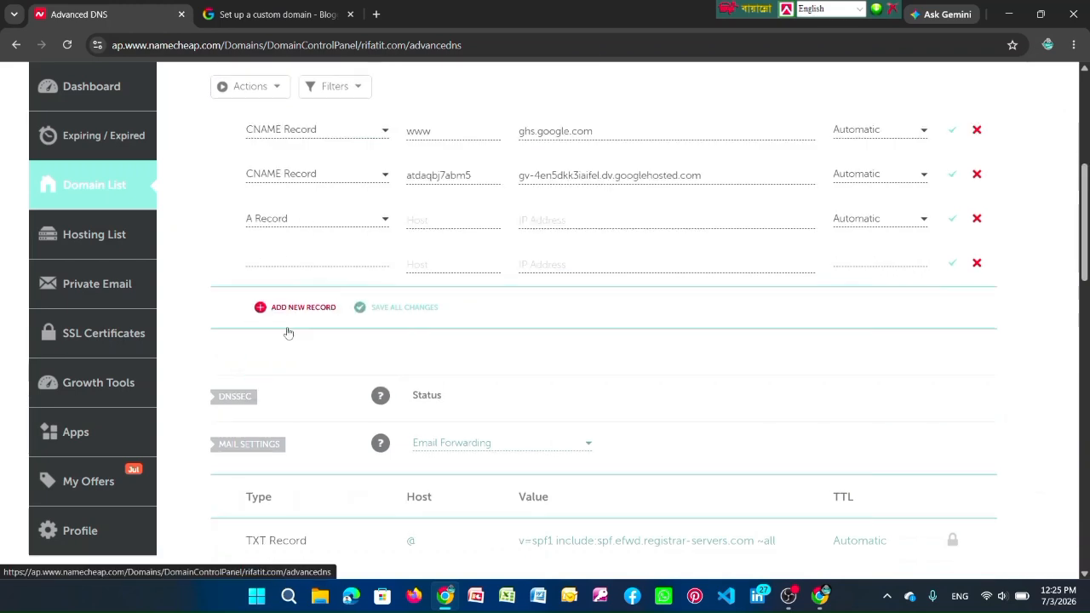
click(271, 284)
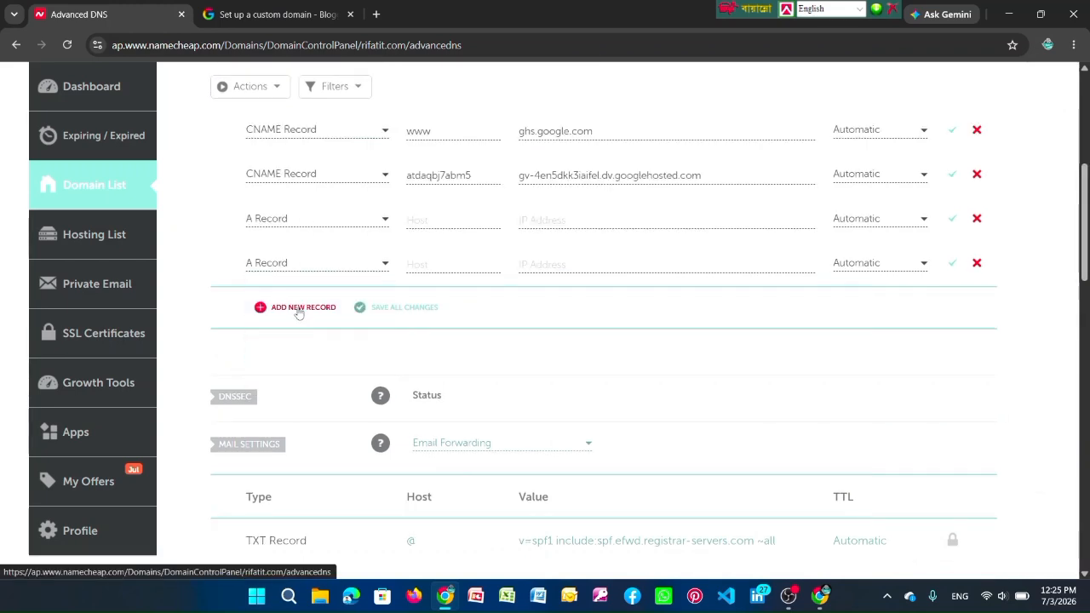
click(299, 311)
click(294, 306)
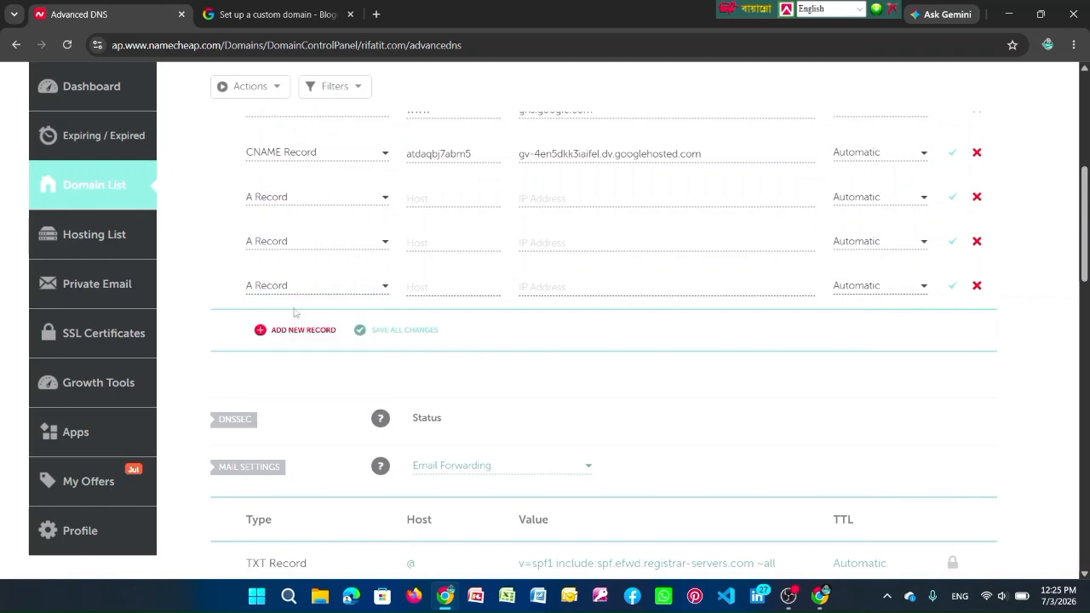
click(305, 332)
click(270, 305)
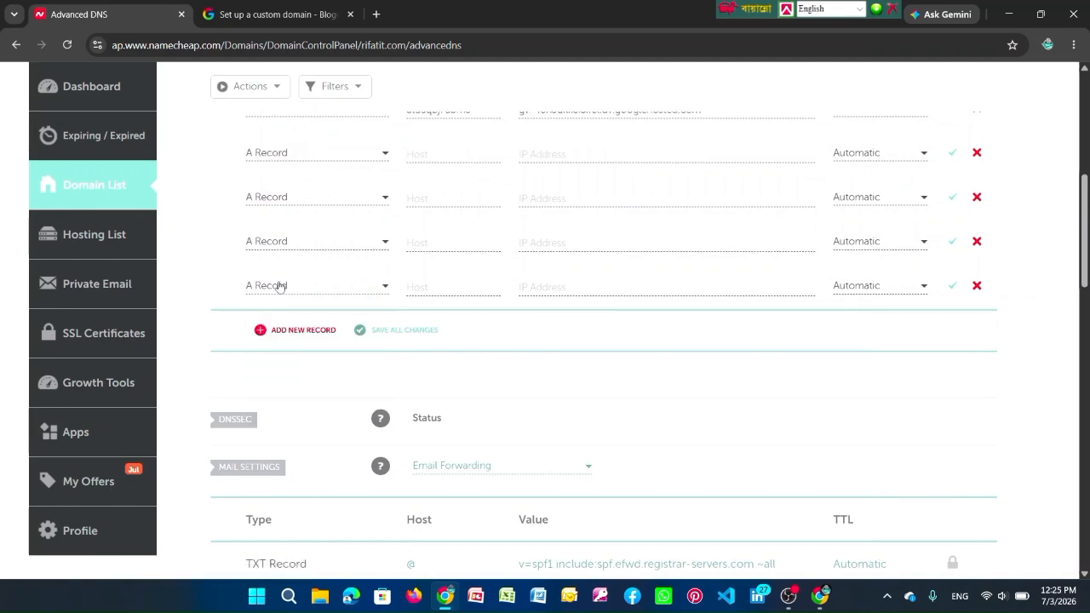
scroll(282, 247, up, 1)
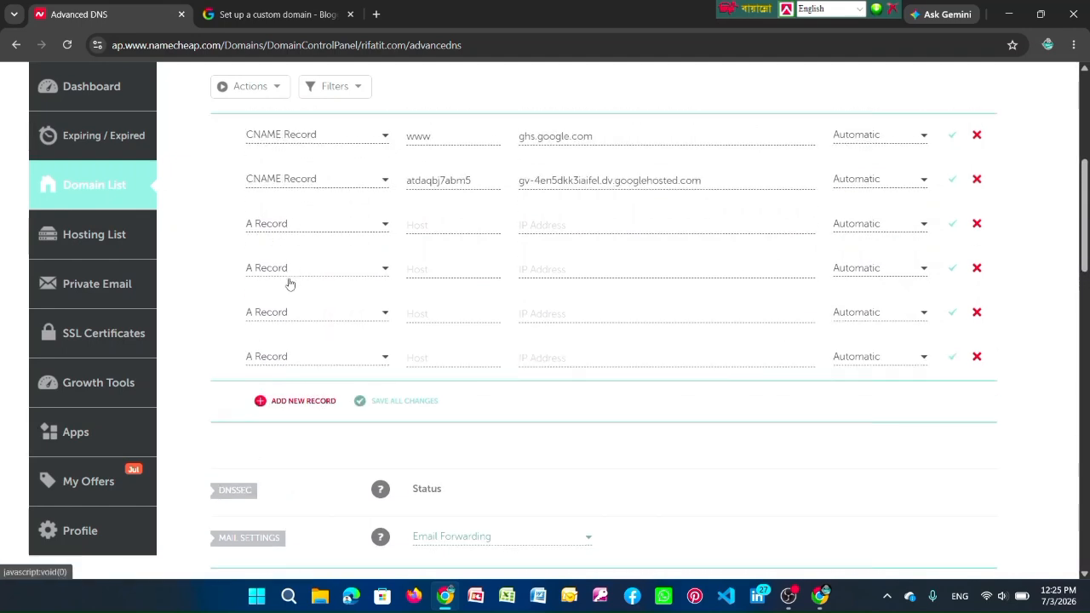
Set the host of all four new A Records to @, copying it from the first one to the others.
click(420, 224)
text(@)
double_click(412, 223)
right_click(413, 224)
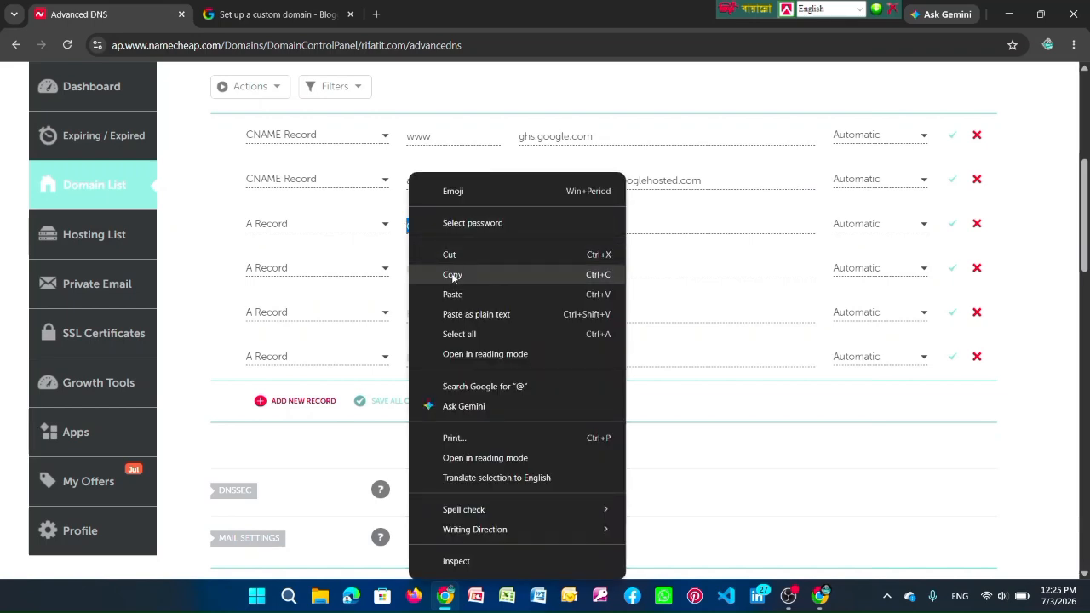
click(452, 277)
click(436, 270)
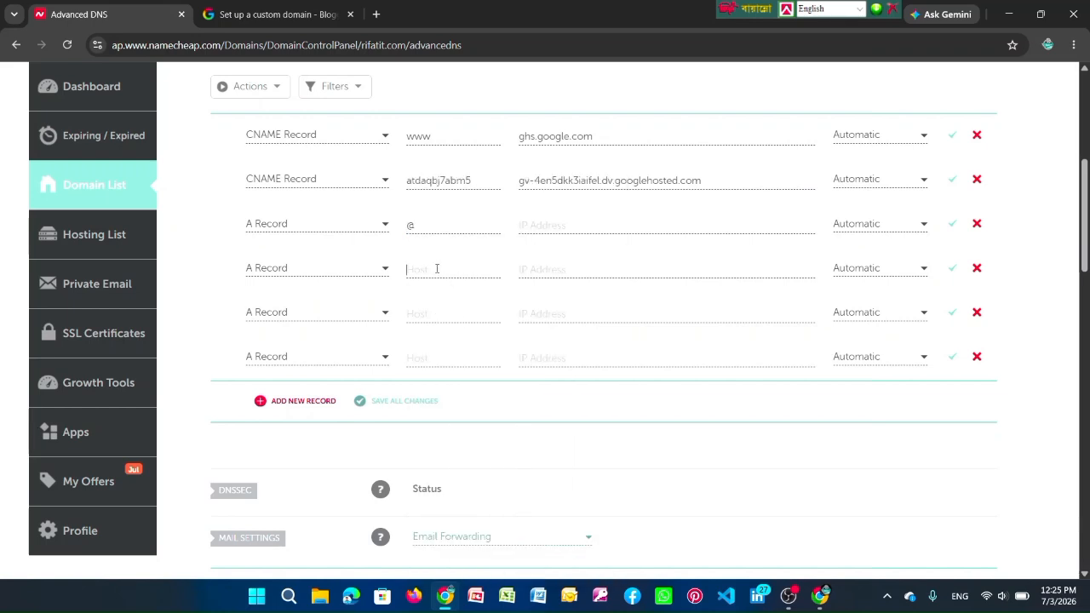
right_click(437, 270)
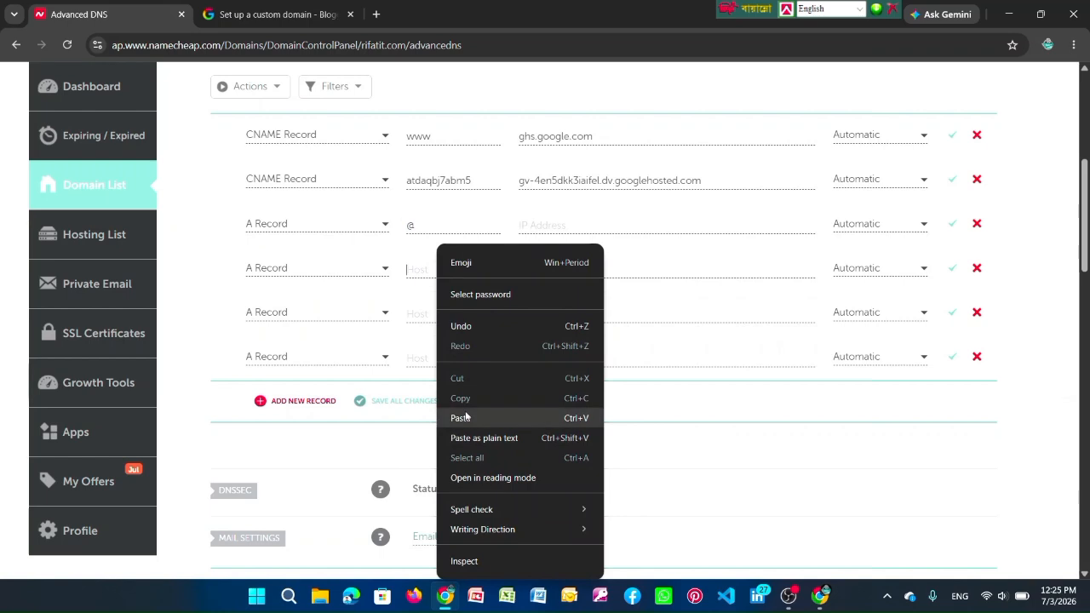
click(458, 417)
right_click(420, 315)
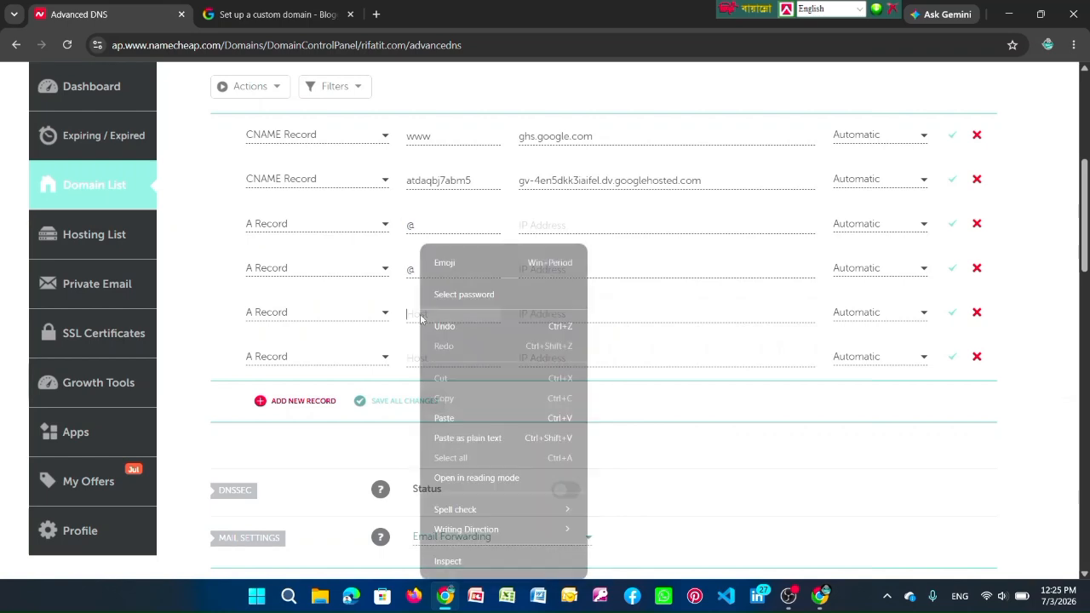
click(449, 417)
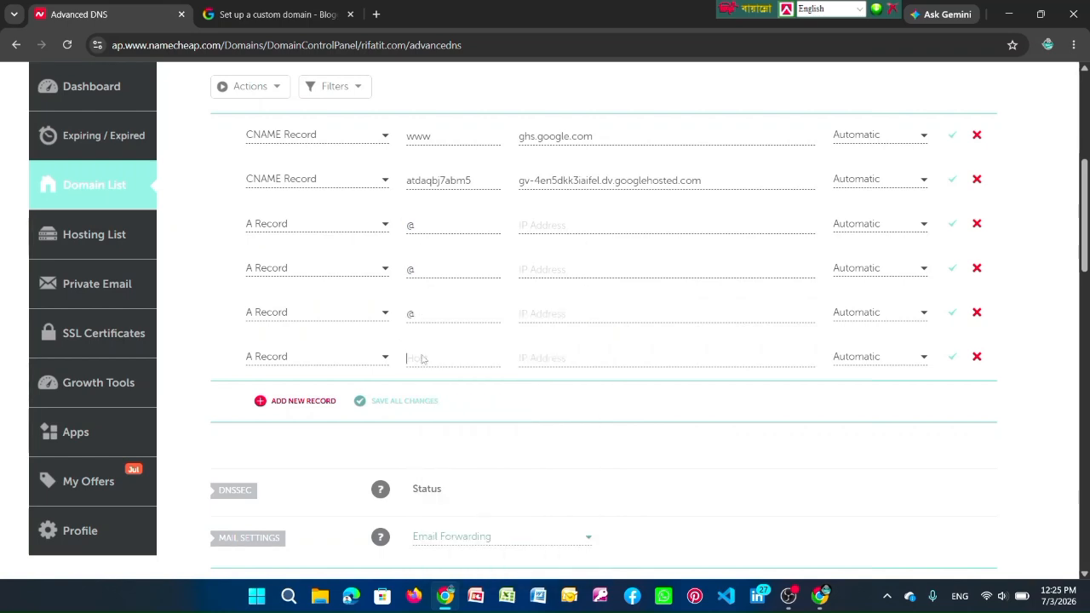
right_click(422, 361)
click(434, 192)
Copy 216.239.32.21 from the Blogger help page and paste it as the first A Record's IP address.
scroll(427, 232, up, 1)
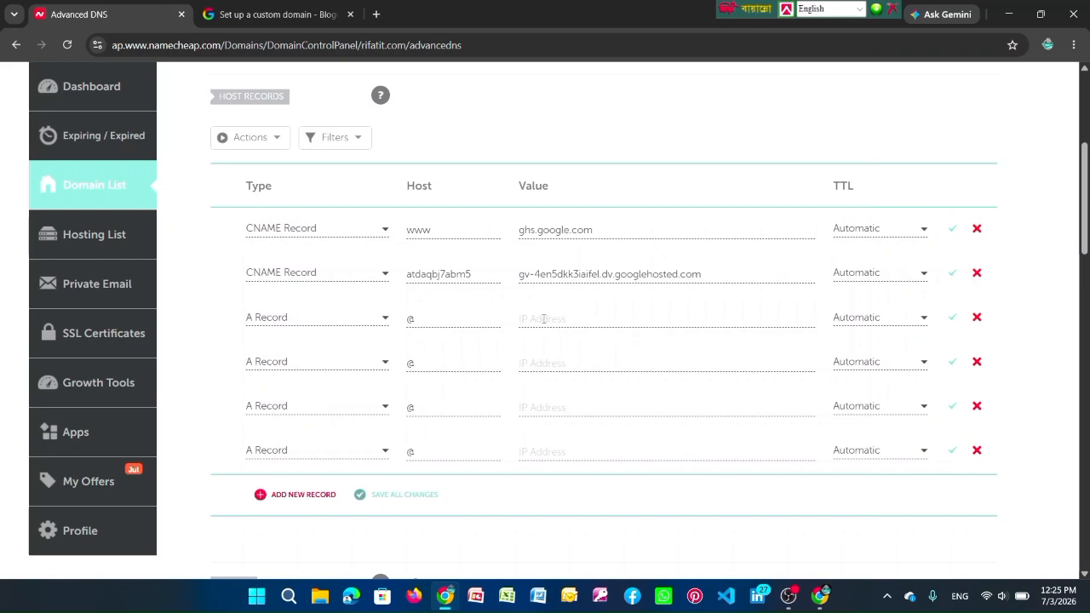
click(275, 14)
right_click(216, 224)
click(264, 243)
click(120, 14)
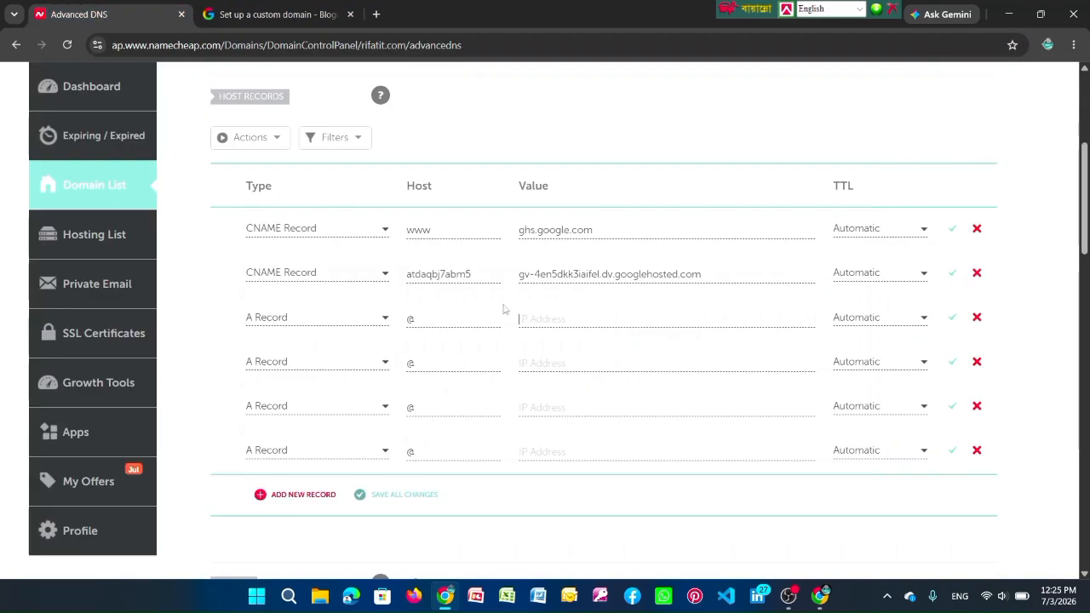
right_click(546, 318)
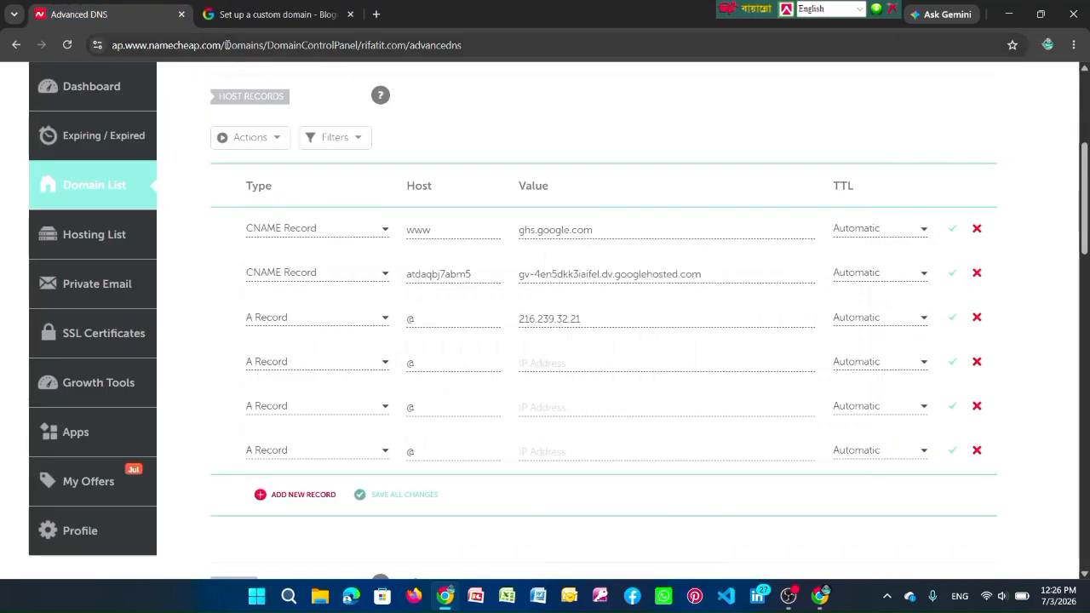
Copy 216.239.34.21 from the Blogger help page and paste it as the second A Record's IP address.
click(245, 17)
drag(232, 252, 132, 254)
right_click(171, 247)
click(183, 267)
click(124, 21)
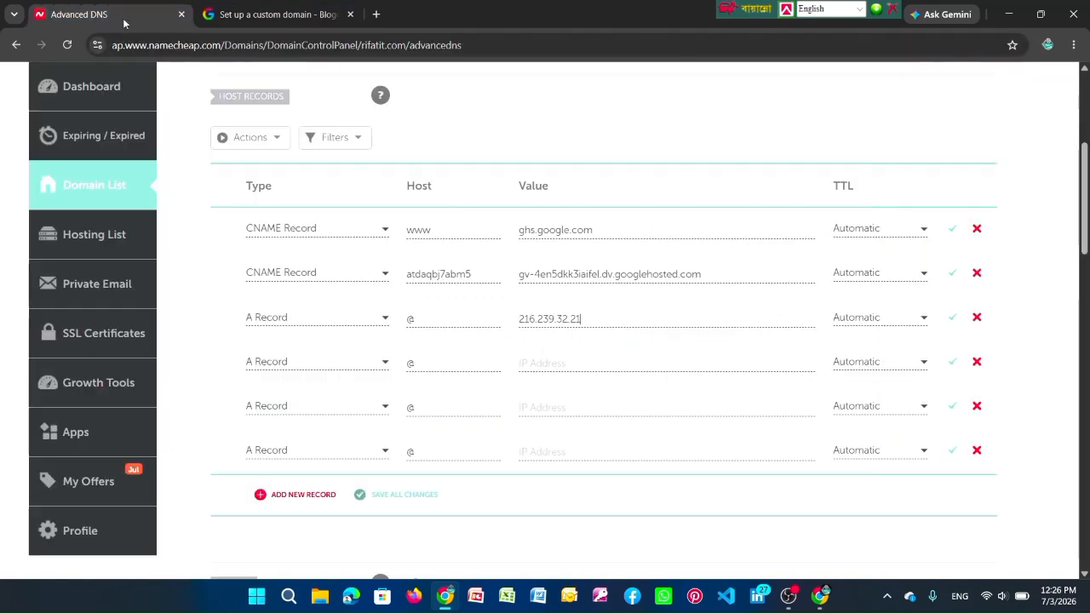
right_click(533, 365)
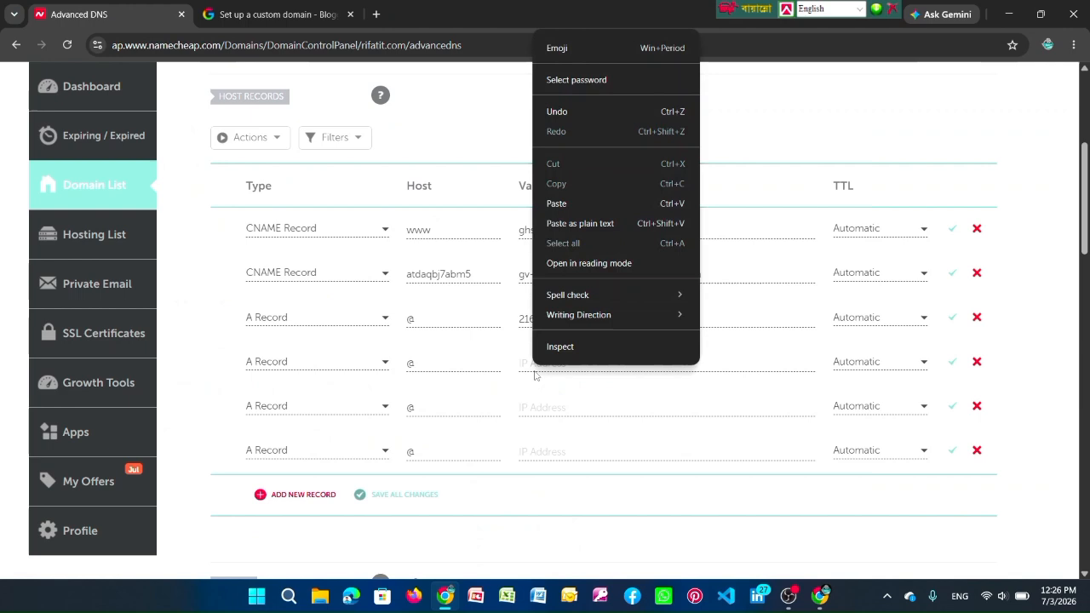
click(552, 211)
Copy 216.239.36.21 from the Blogger help page and paste it as the third A Record's IP address.
click(244, 20)
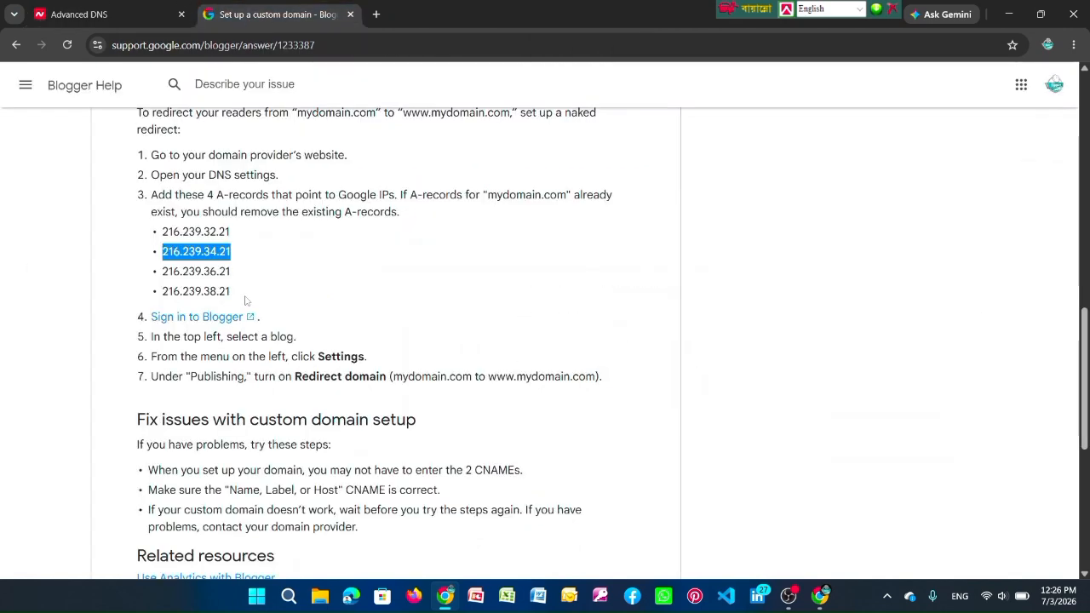
drag(231, 271, 162, 271)
right_click(167, 264)
click(204, 284)
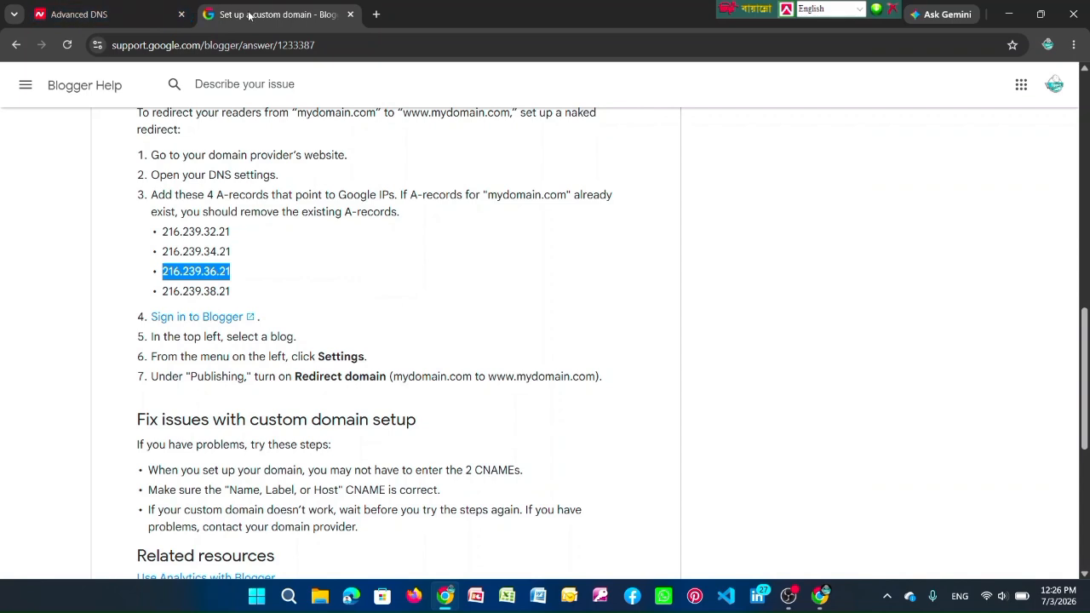
click(128, 15)
click(536, 407)
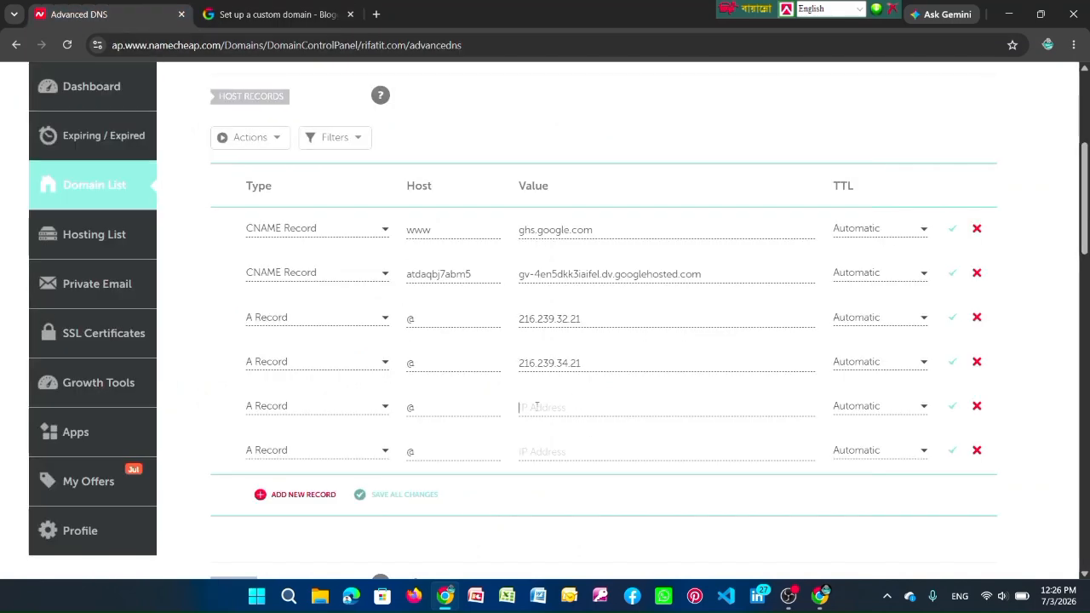
right_click(536, 407)
click(560, 246)
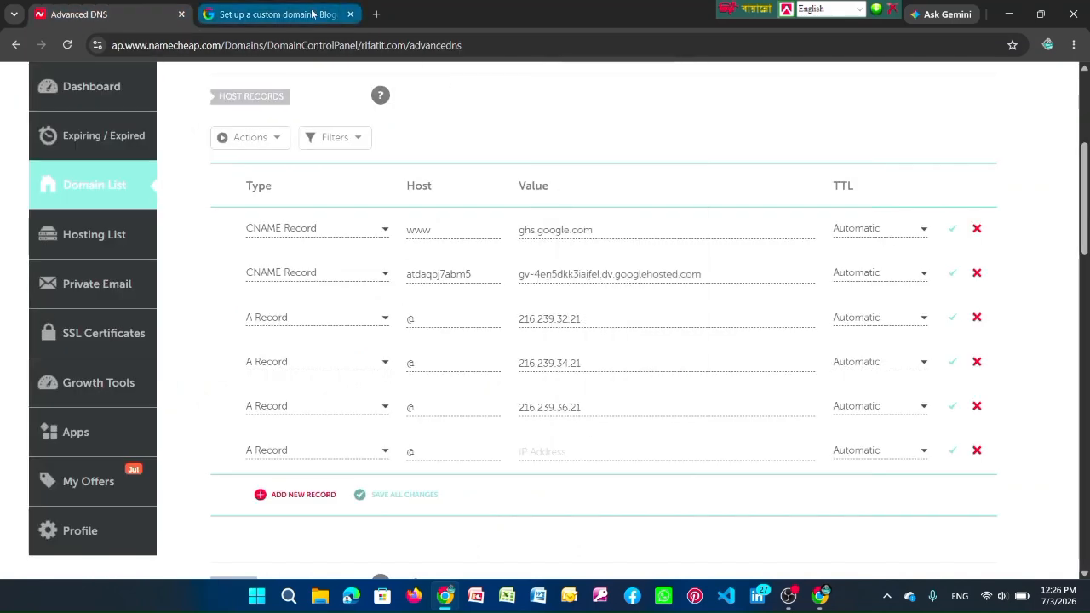
Copy 216.239.38.21 from the Blogger help page and paste it as the fourth A Record's IP address.
click(273, 15)
drag(233, 292, 163, 292)
right_click(167, 291)
click(210, 308)
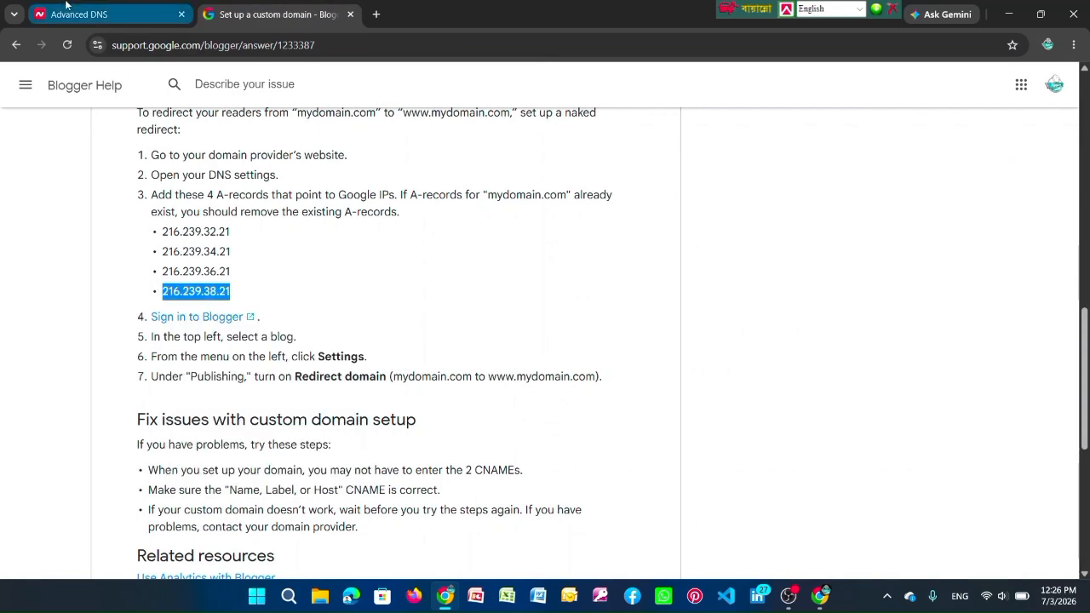
click(79, 14)
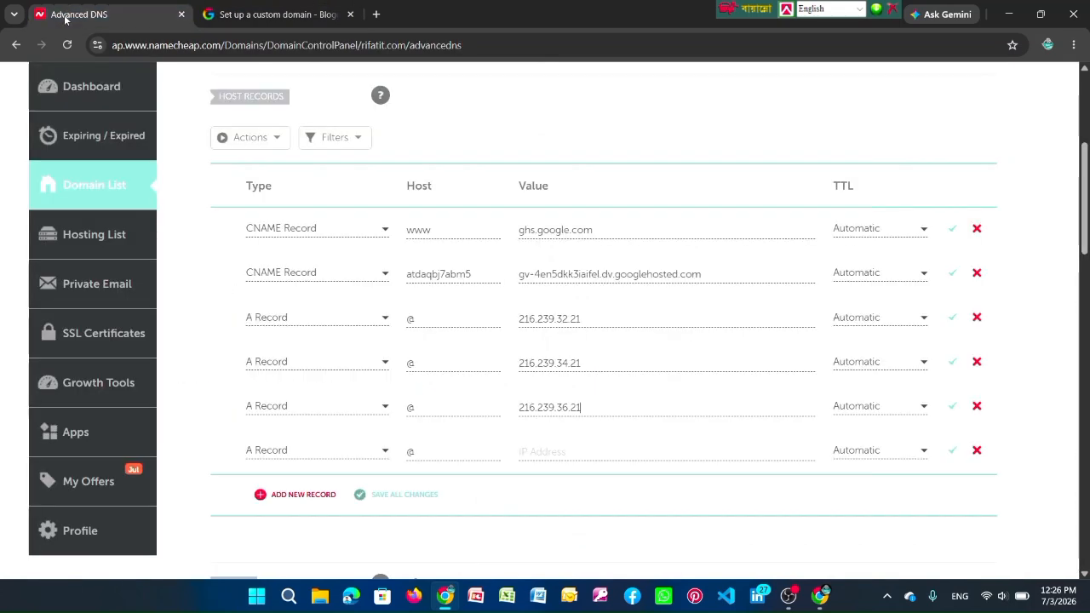
right_click(535, 442)
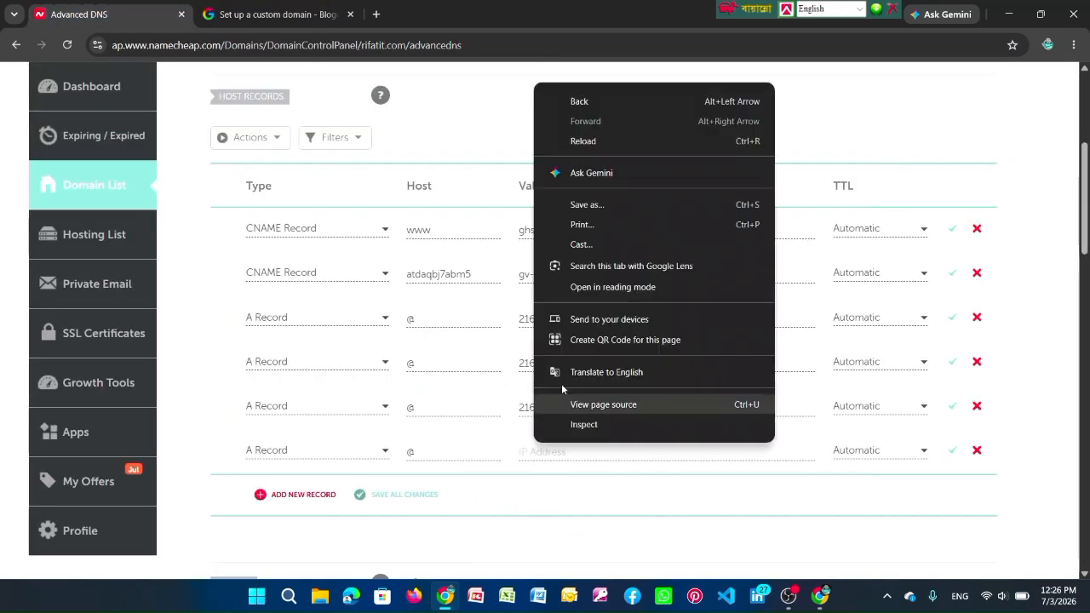
click(536, 449)
right_click(534, 450)
click(558, 288)
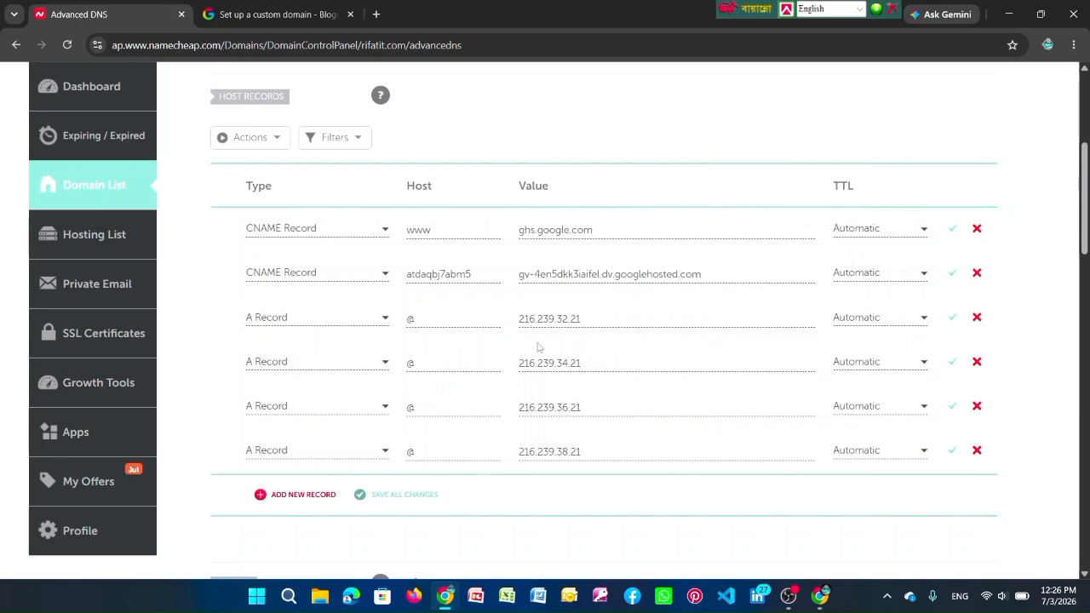
Save all the new CNAME and A host records for the domain.
scroll(570, 343, down, 1)
scroll(574, 337, up, 1)
click(400, 502)
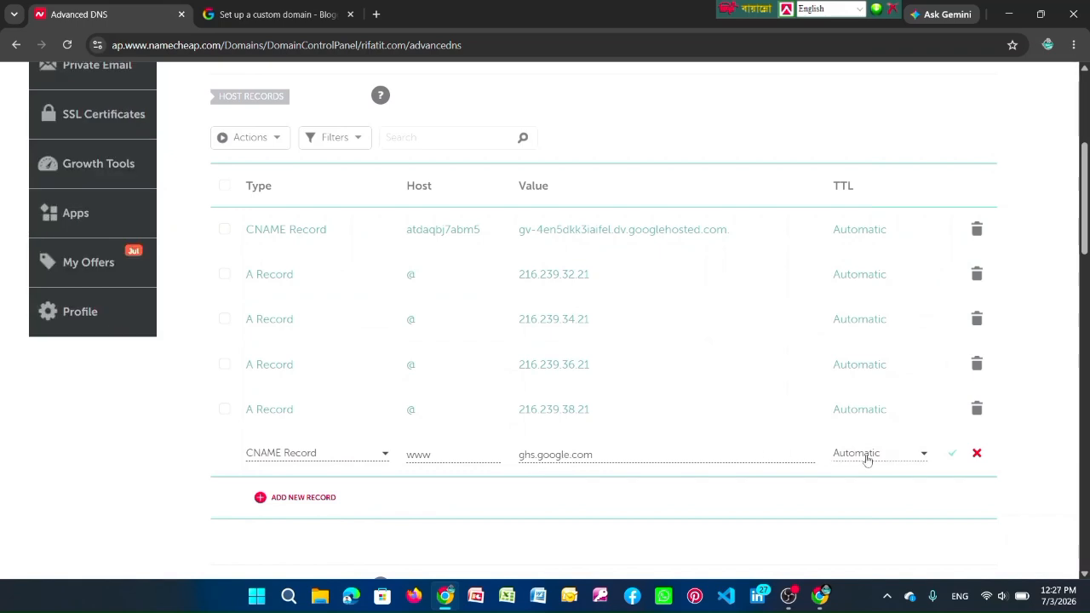
Save the www CNAME record pointing to ghs.google.com with Automatic TTL in the host records.
click(953, 455)
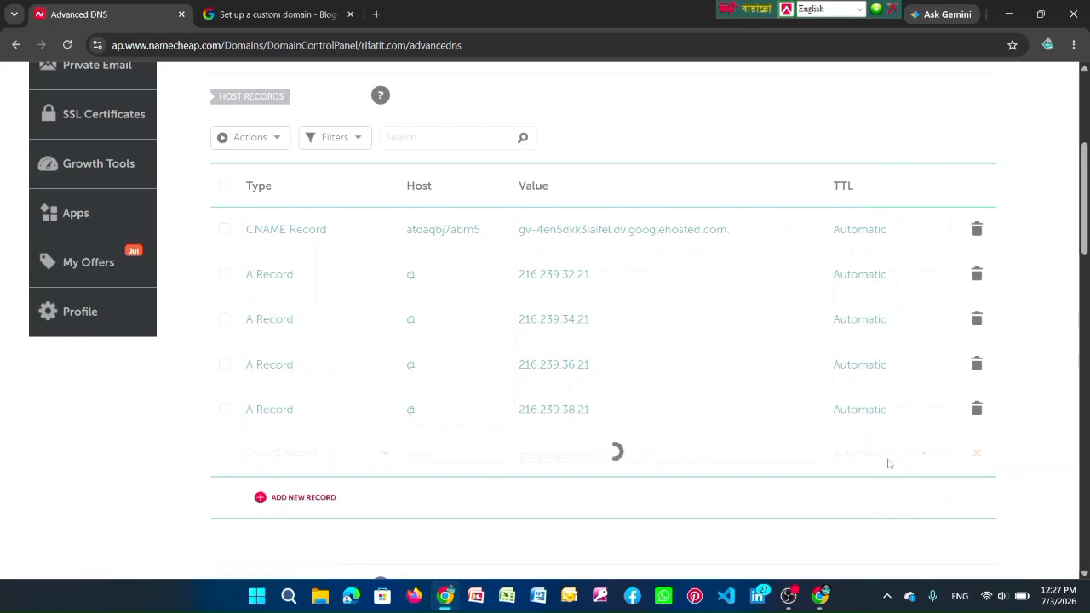
scroll(698, 532, down, 2)
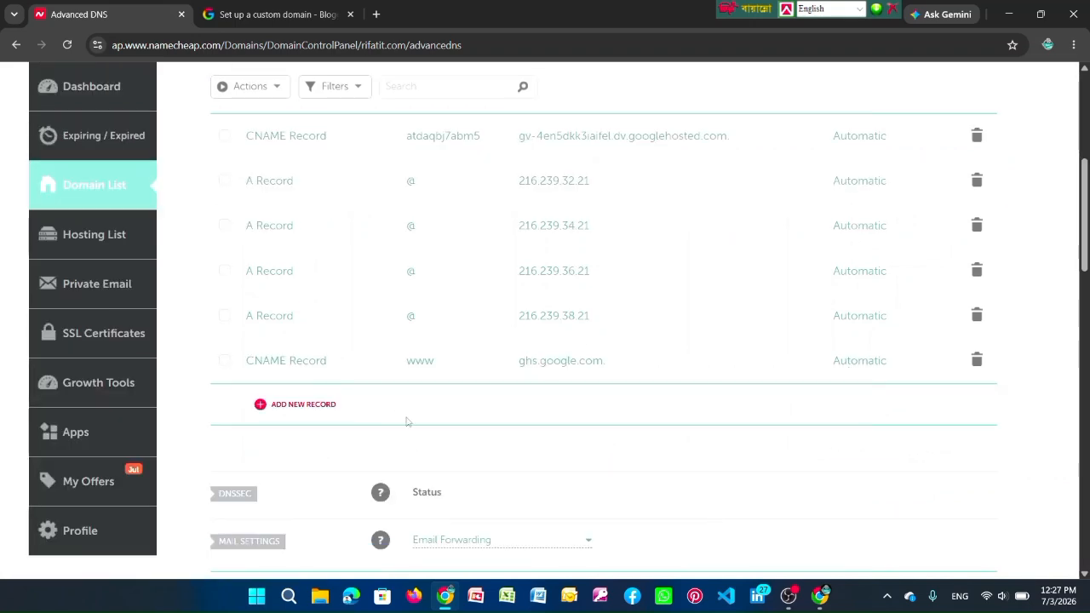
scroll(529, 452, up, 2)
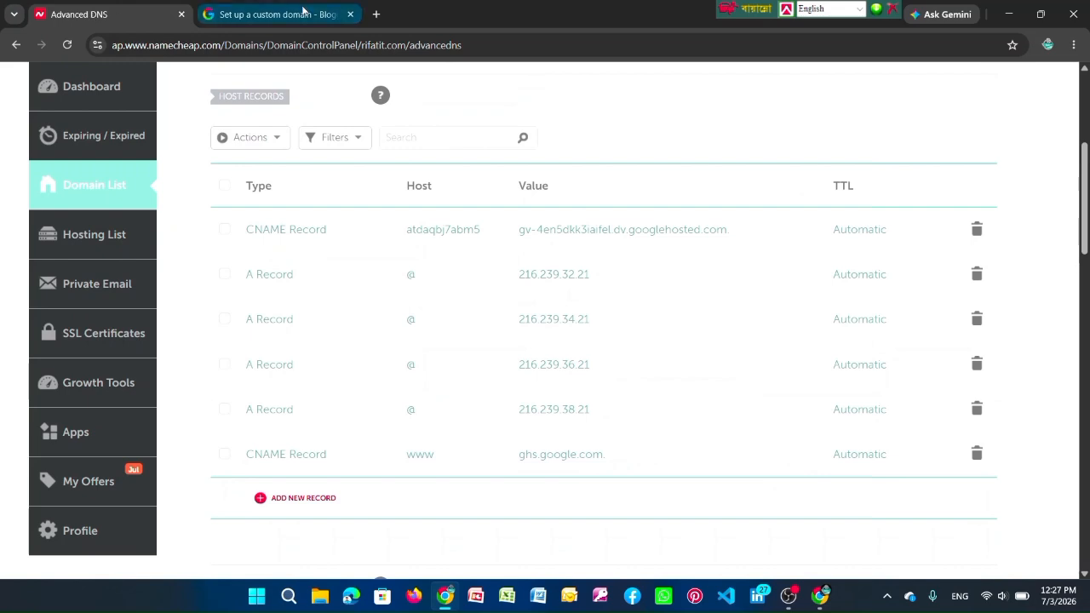
click(819, 595)
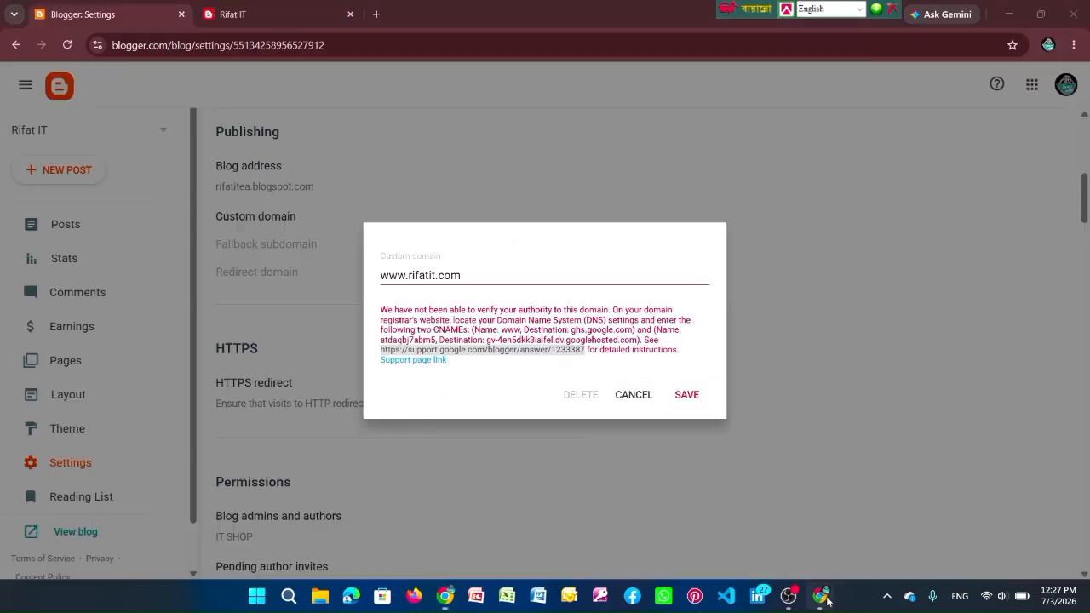
click(606, 352)
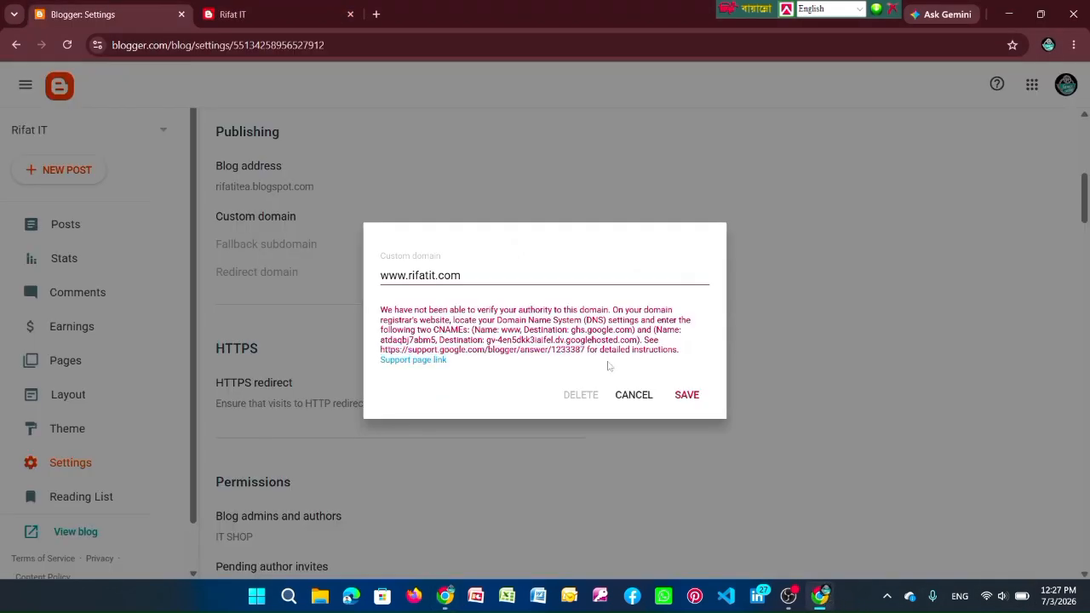
click(689, 396)
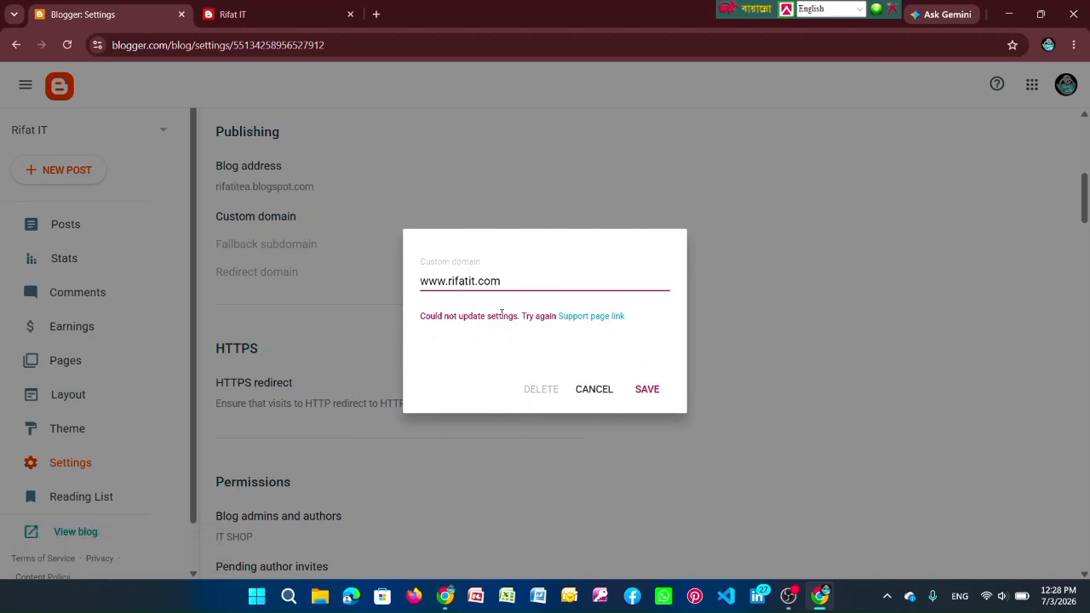
click(649, 391)
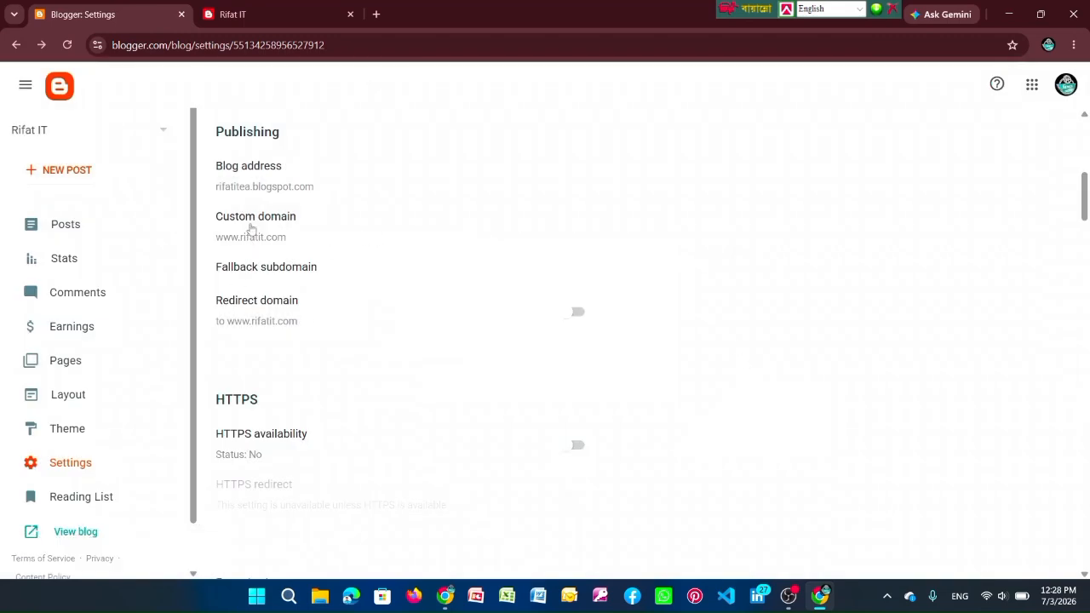
scroll(254, 247, down, 1)
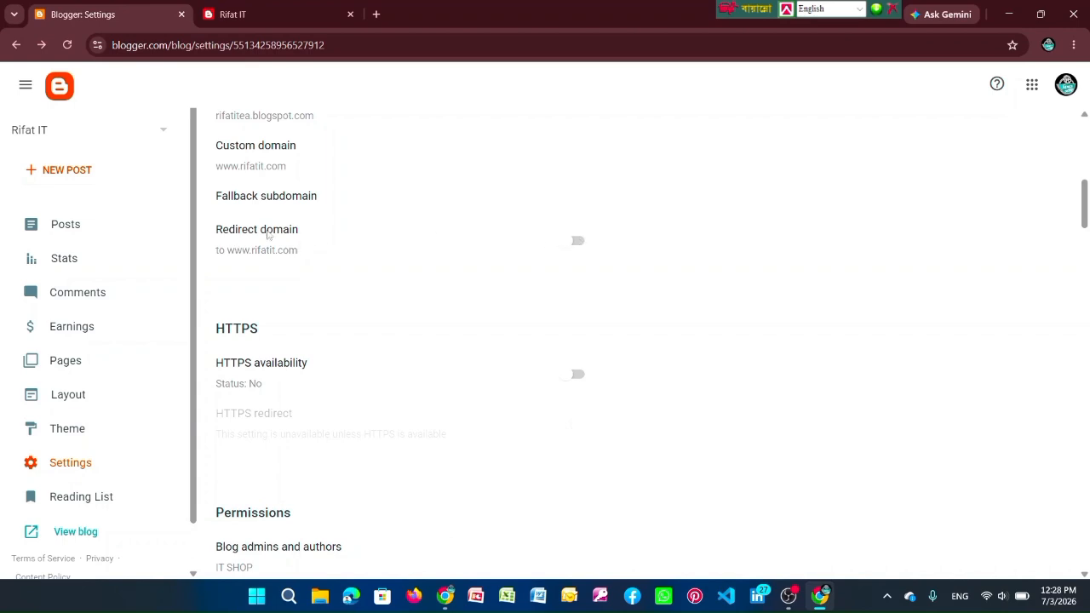
drag(299, 230, 217, 235)
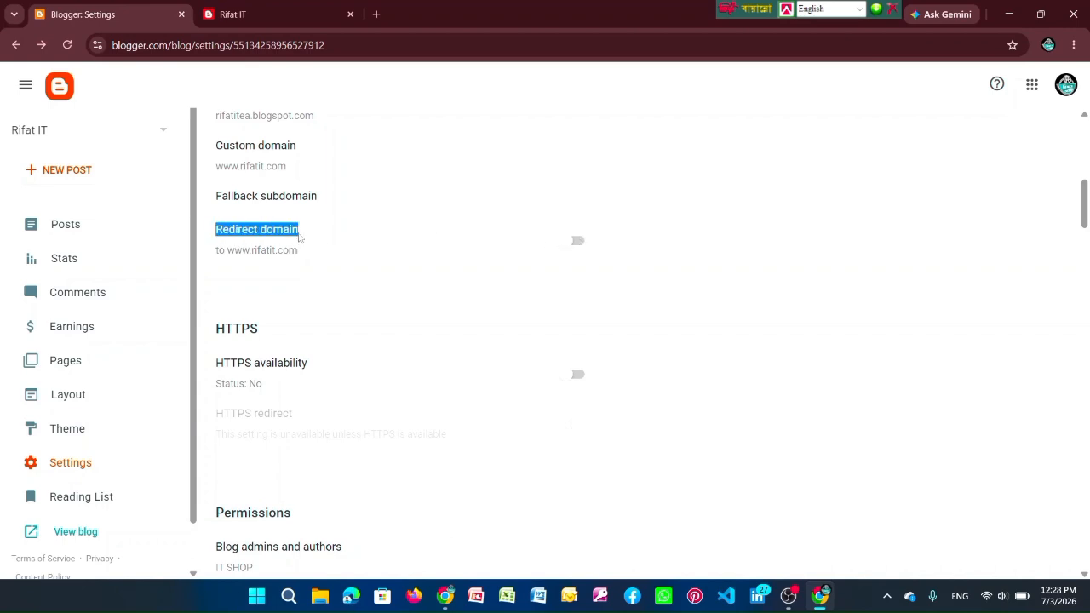
click(437, 245)
click(576, 242)
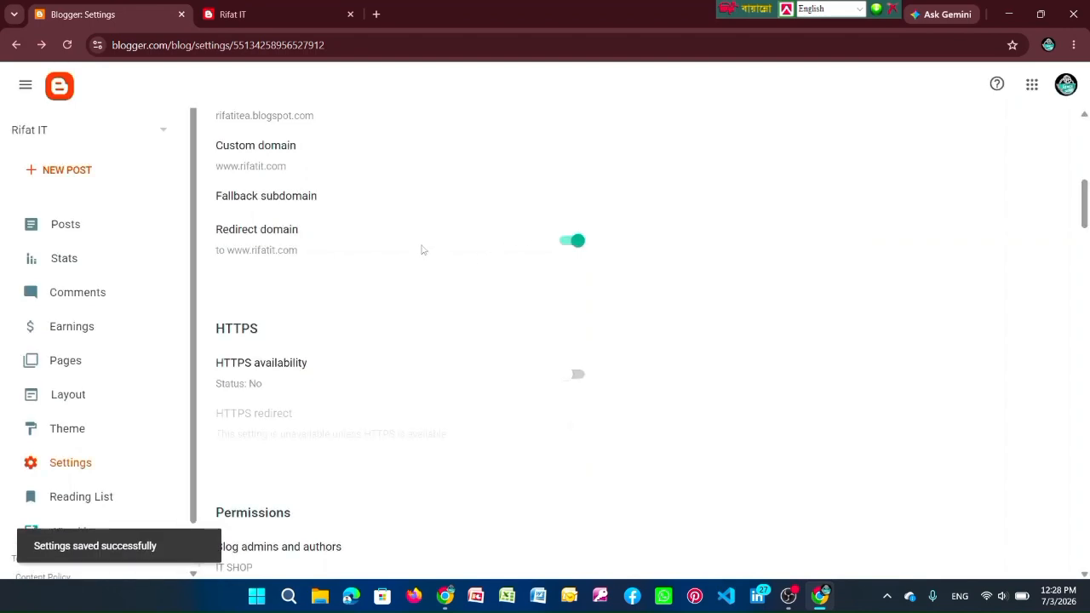
Open the live blog and check its web address and the site's connection security information.
scroll(70, 535, down, 1)
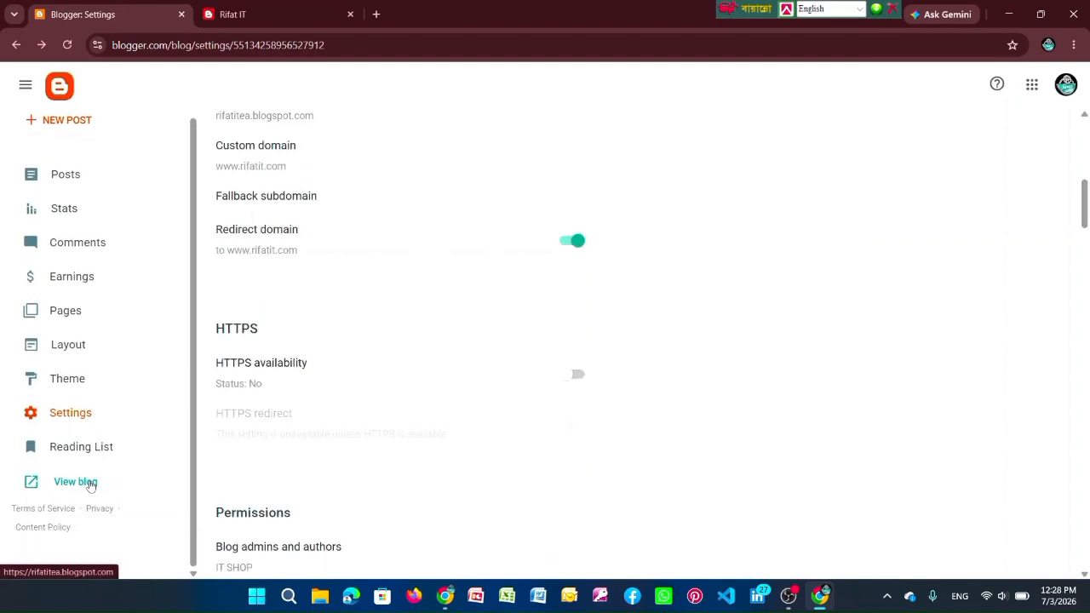
click(85, 484)
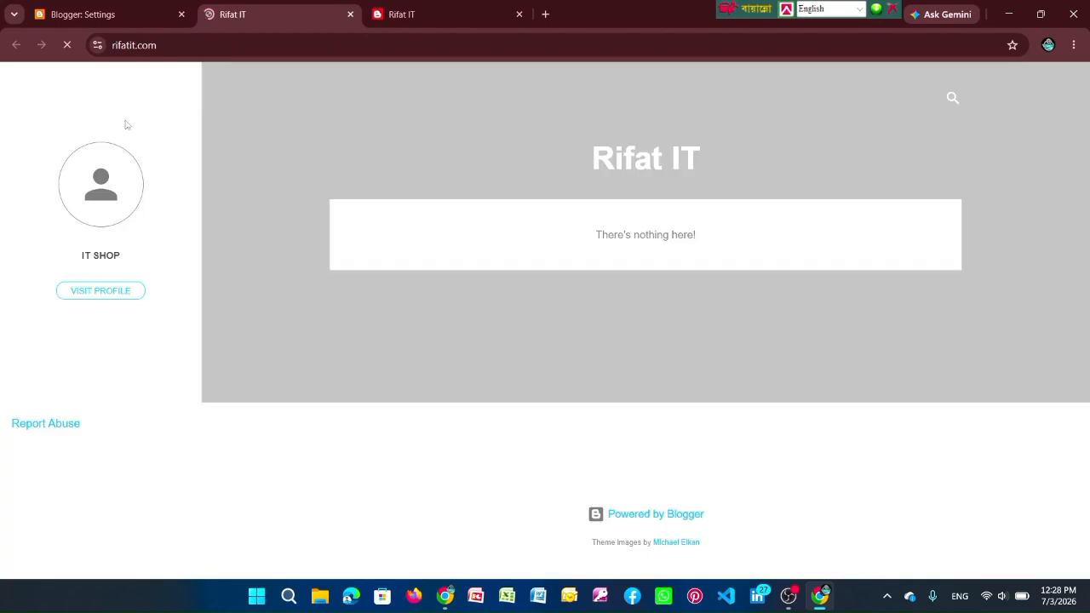
drag(169, 52, 84, 59)
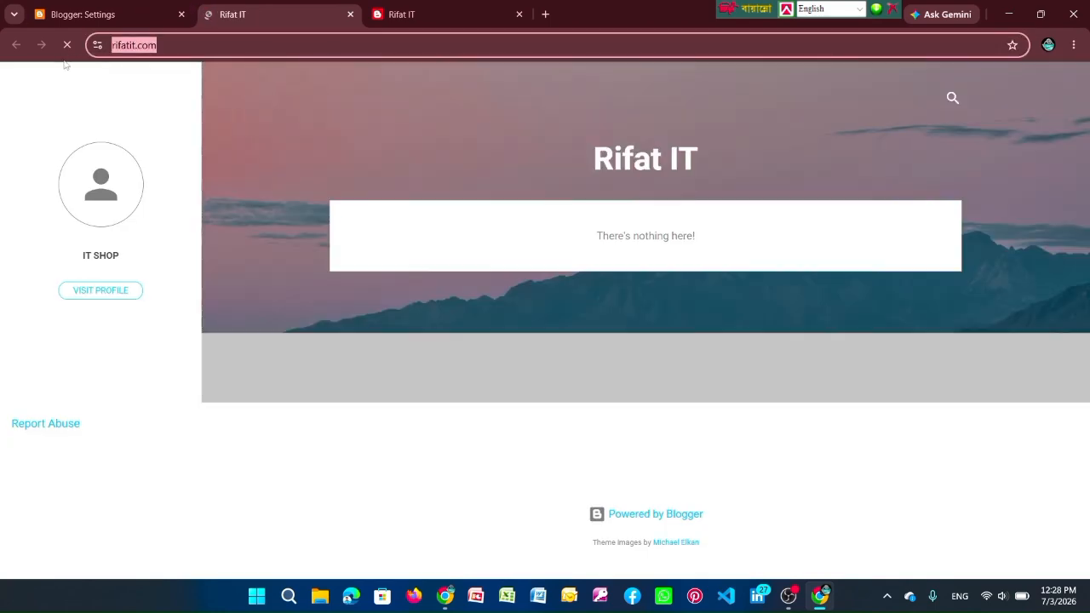
click(166, 48)
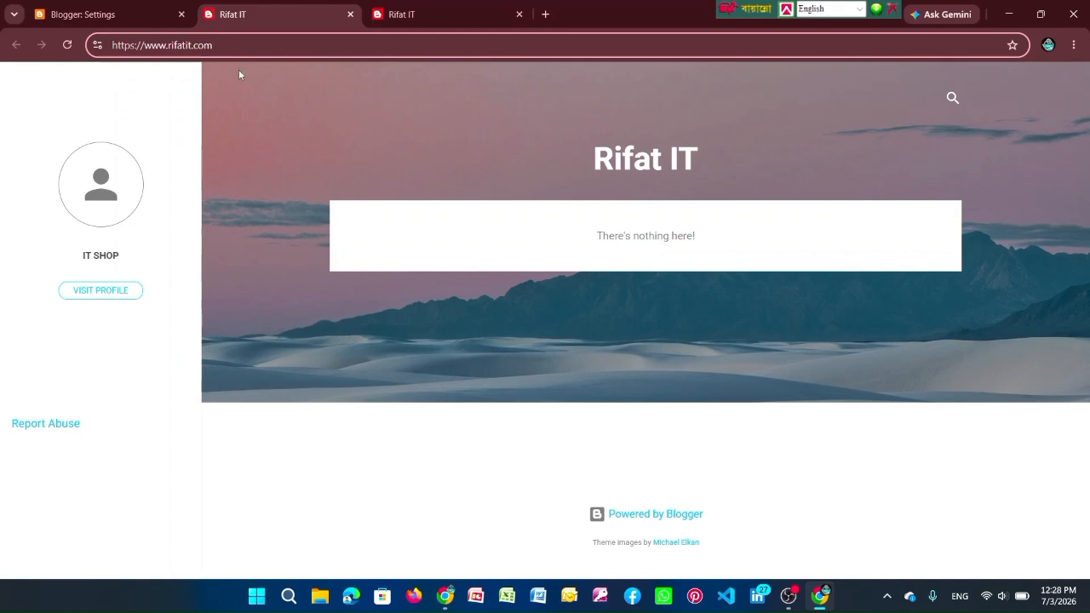
click(97, 49)
click(99, 51)
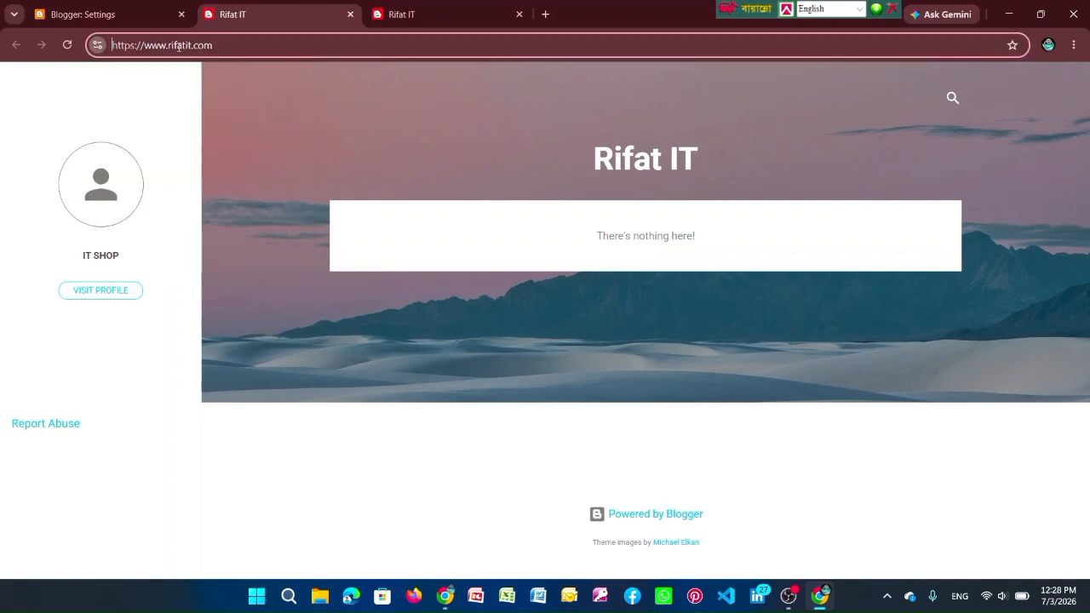
click(99, 50)
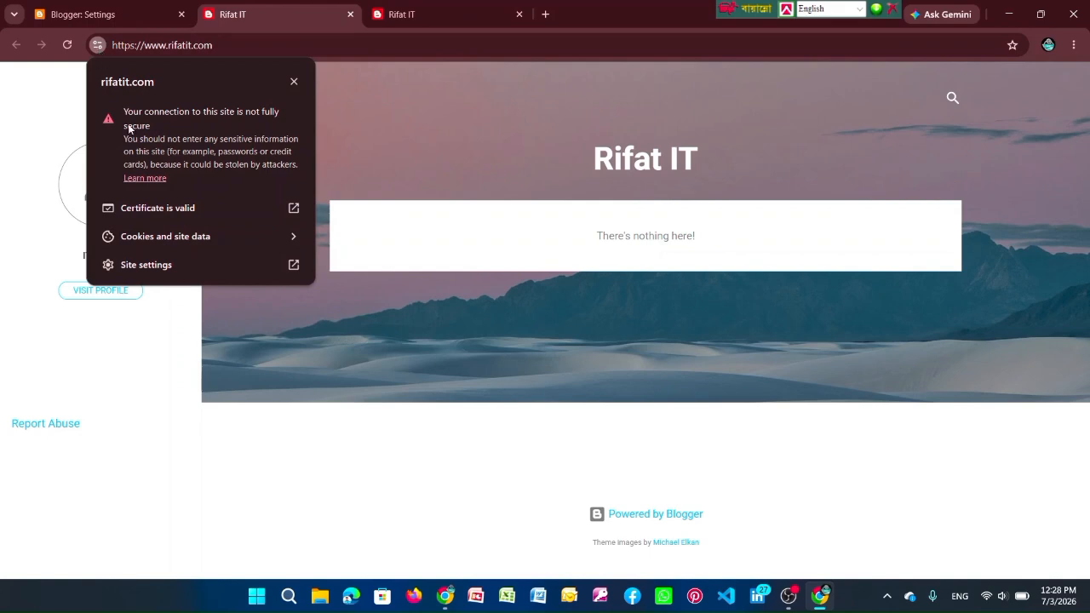
click(294, 82)
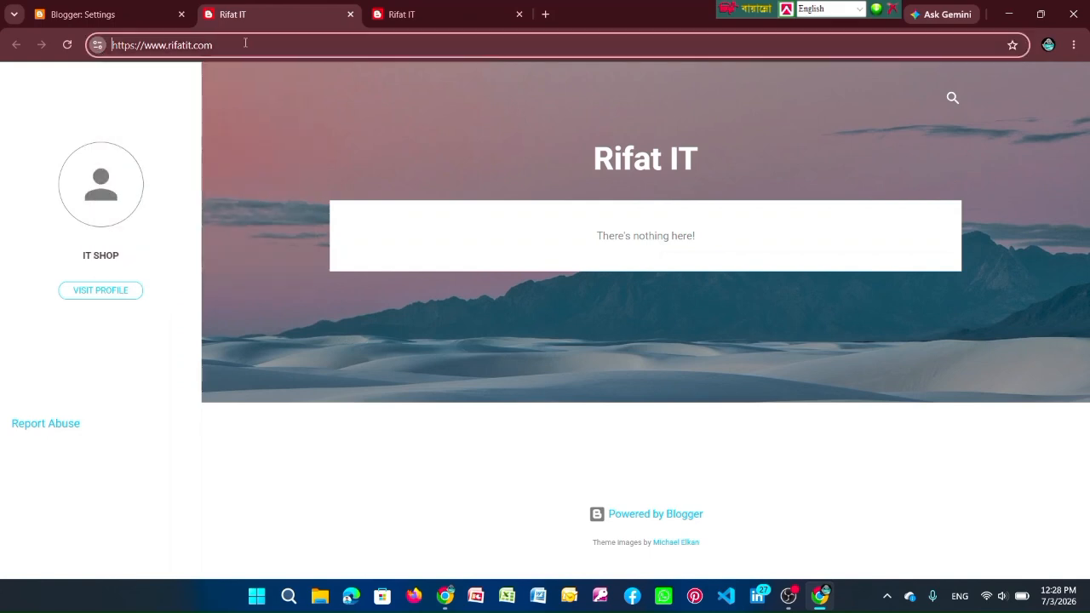
Return to the Blogger settings and turn on HTTPS availability for the blog.
click(139, 12)
scroll(349, 358, down, 9)
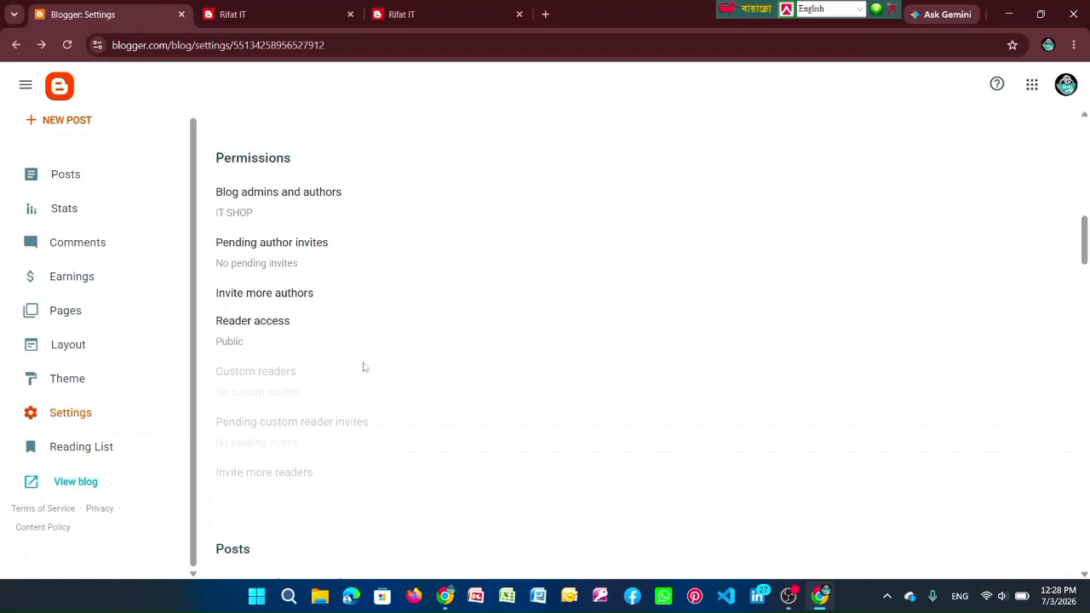
scroll(352, 358, up, 6)
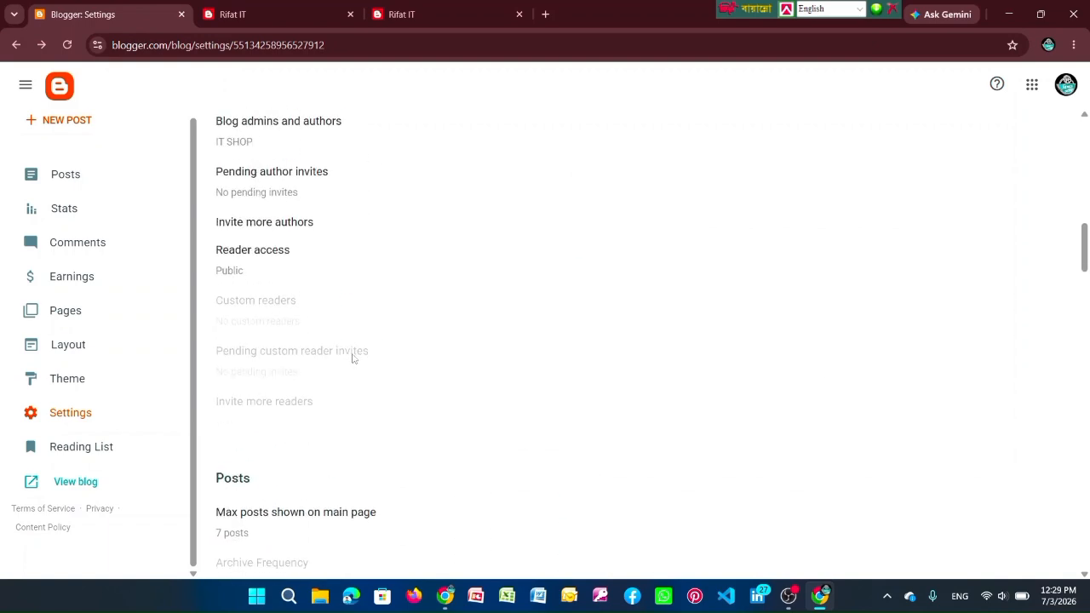
scroll(353, 358, up, 2)
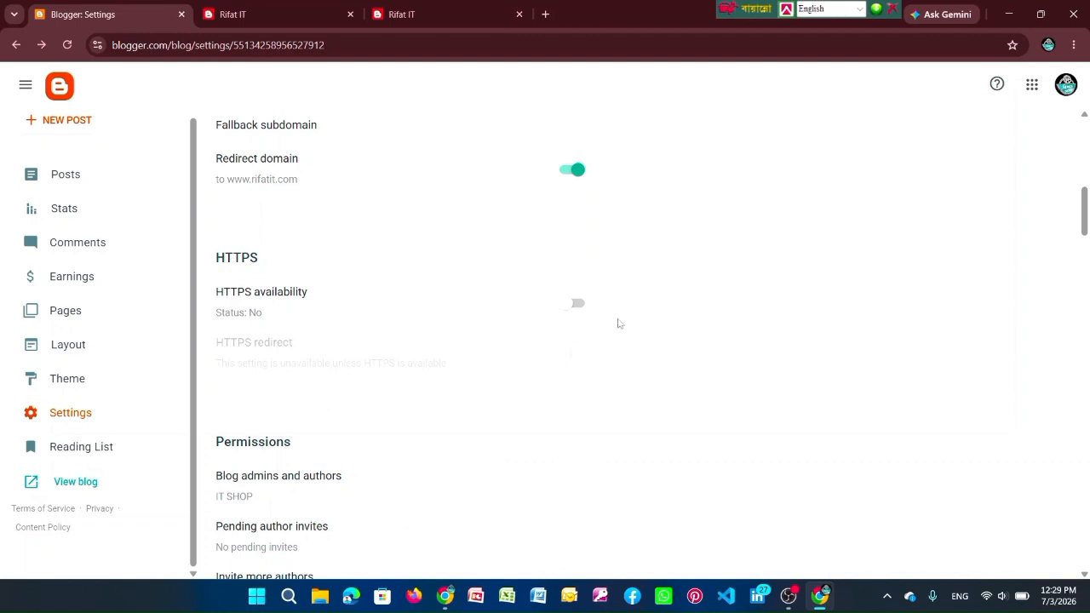
click(576, 304)
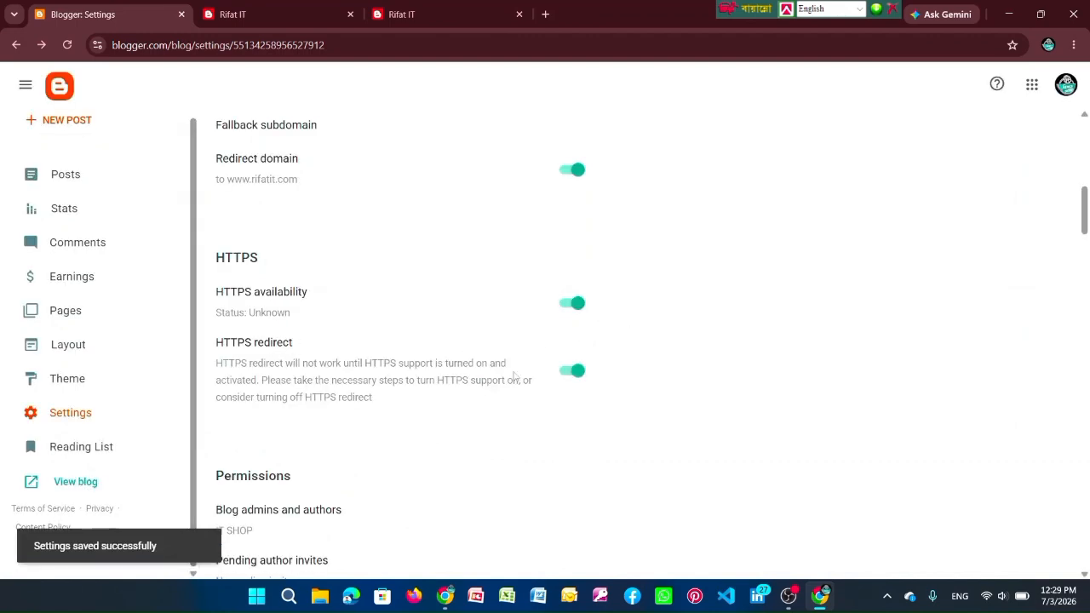
scroll(513, 376, up, 1)
drag(436, 451, 458, 470)
click(555, 482)
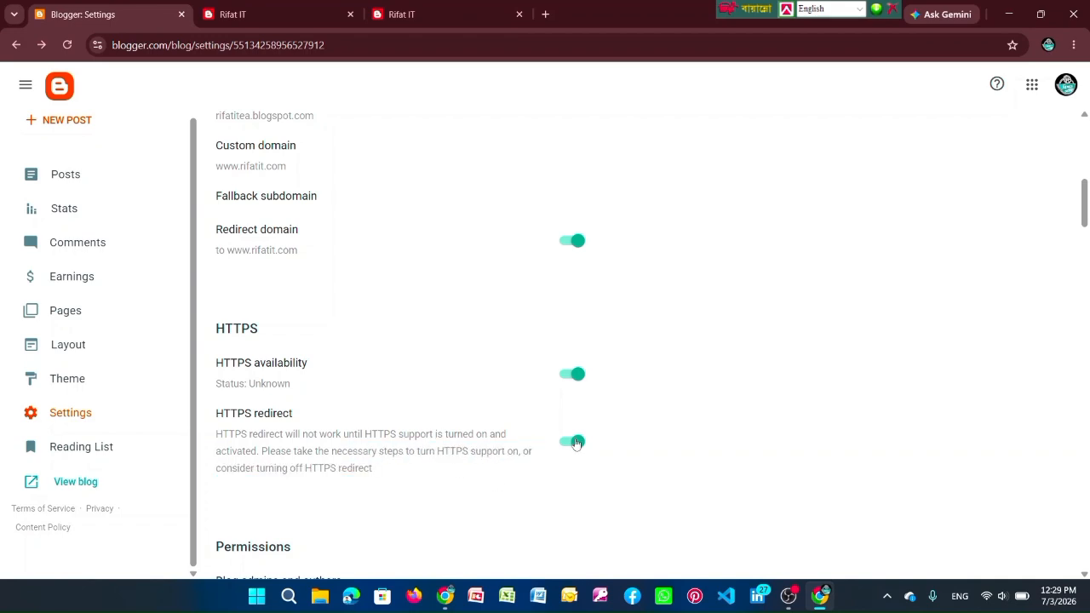
scroll(588, 404, down, 2)
scroll(591, 397, up, 2)
scroll(477, 343, down, 4)
scroll(969, 516, down, 20)
scroll(1009, 558, down, 3)
scroll(1047, 535, up, 15)
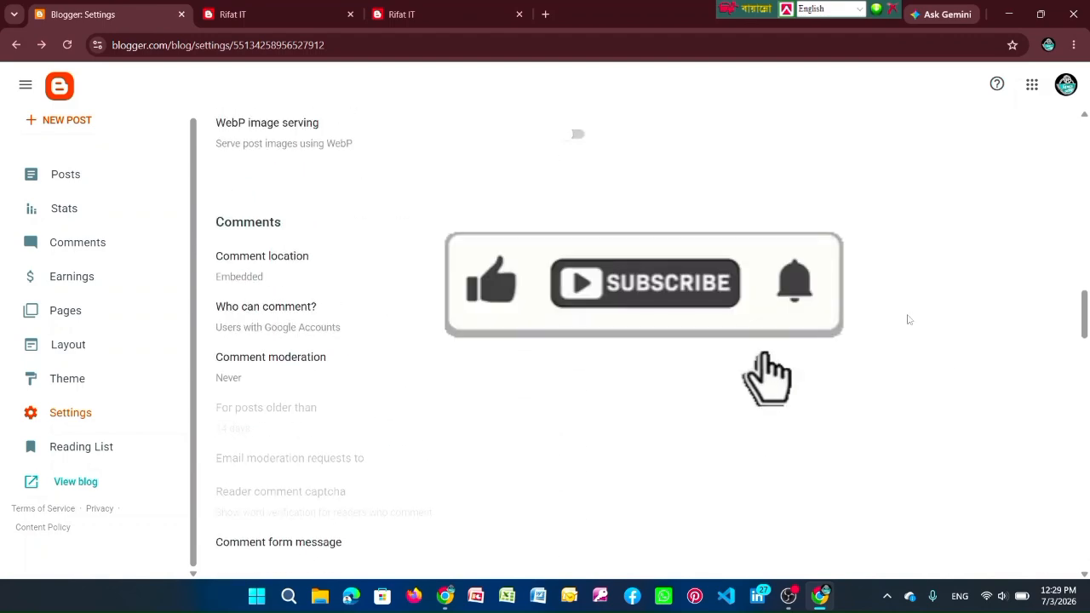